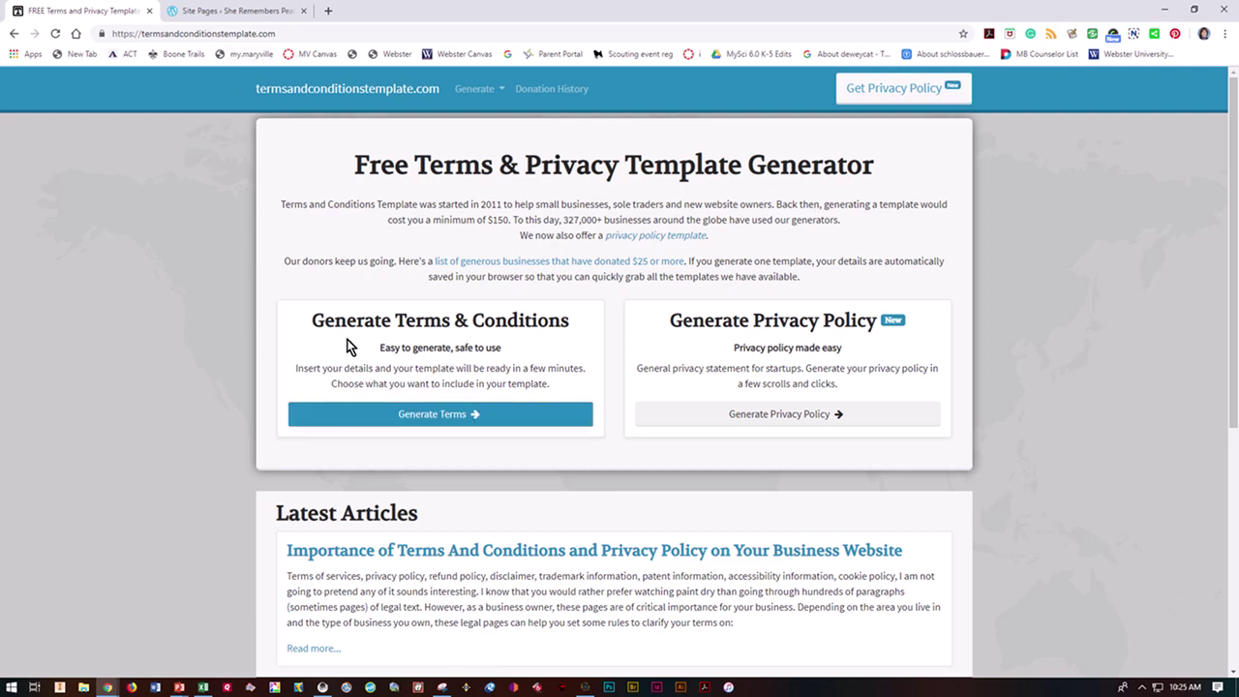
Step: Switch to the WordPress Site Pages tab for She Remembers Pearl Harbor
click(250, 20)
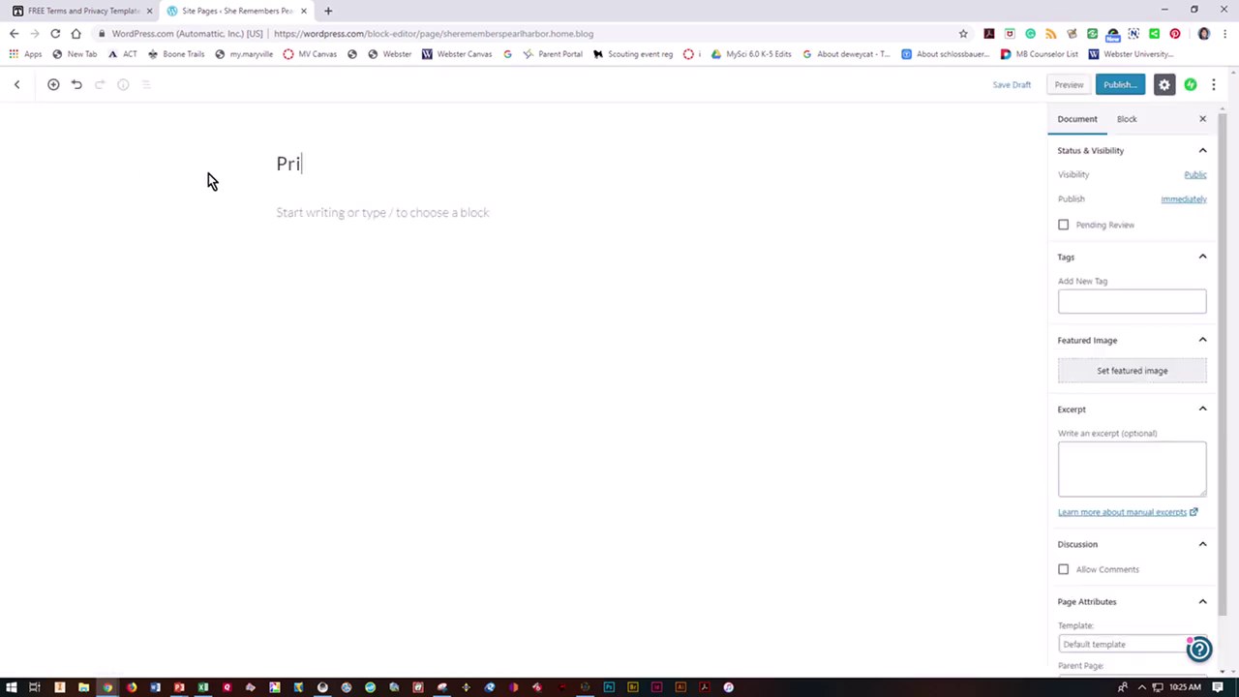
Step: Title the new page 'Privacy Policy' and tag it 'Privacy Policy'
text(licy)
click(1104, 302)
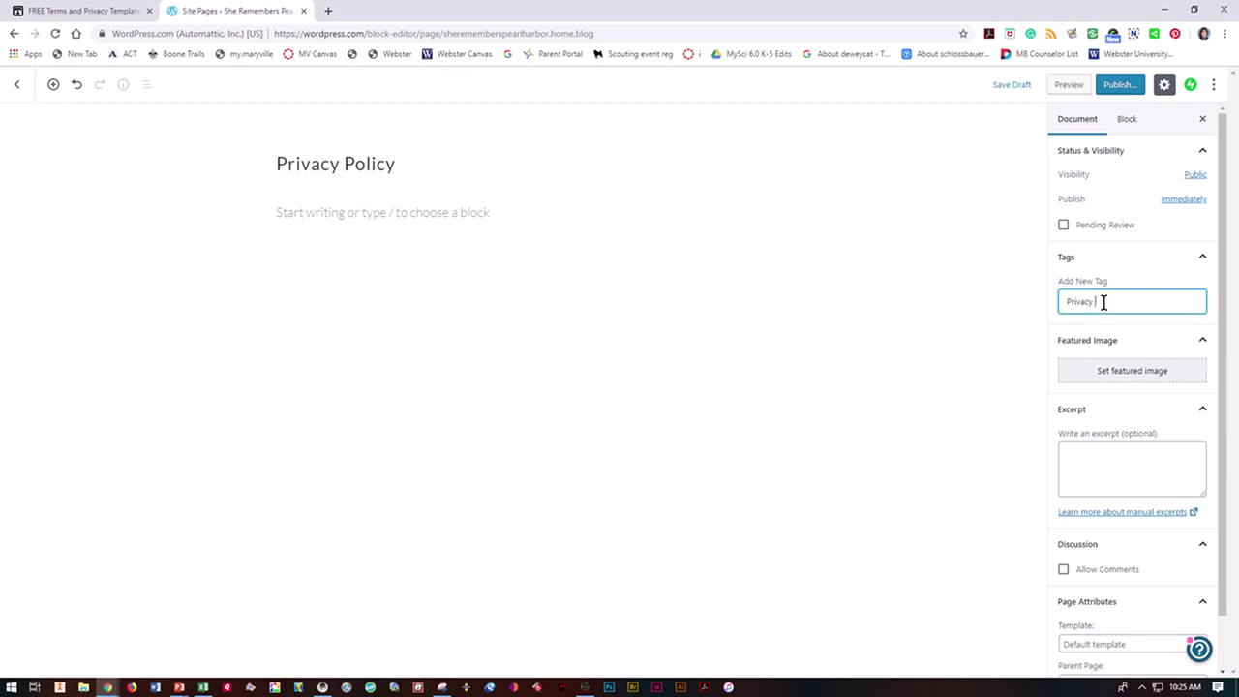
text(Privacy Policy)
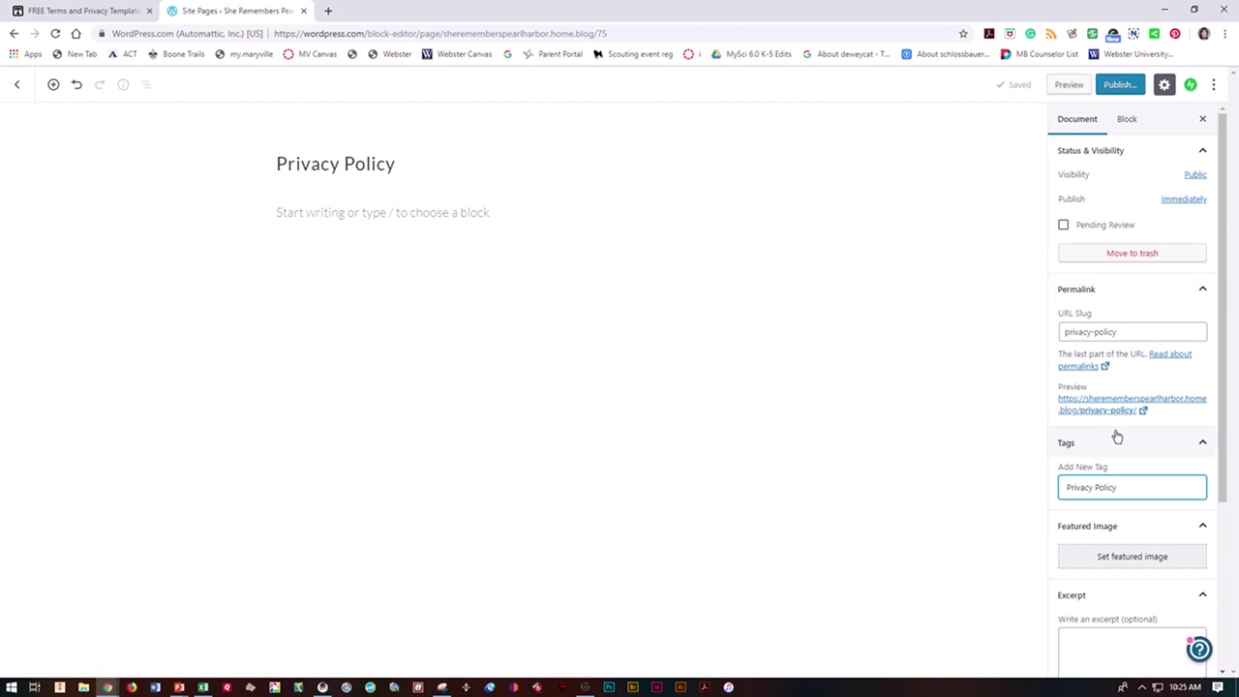
scroll(1117, 438, down, 3)
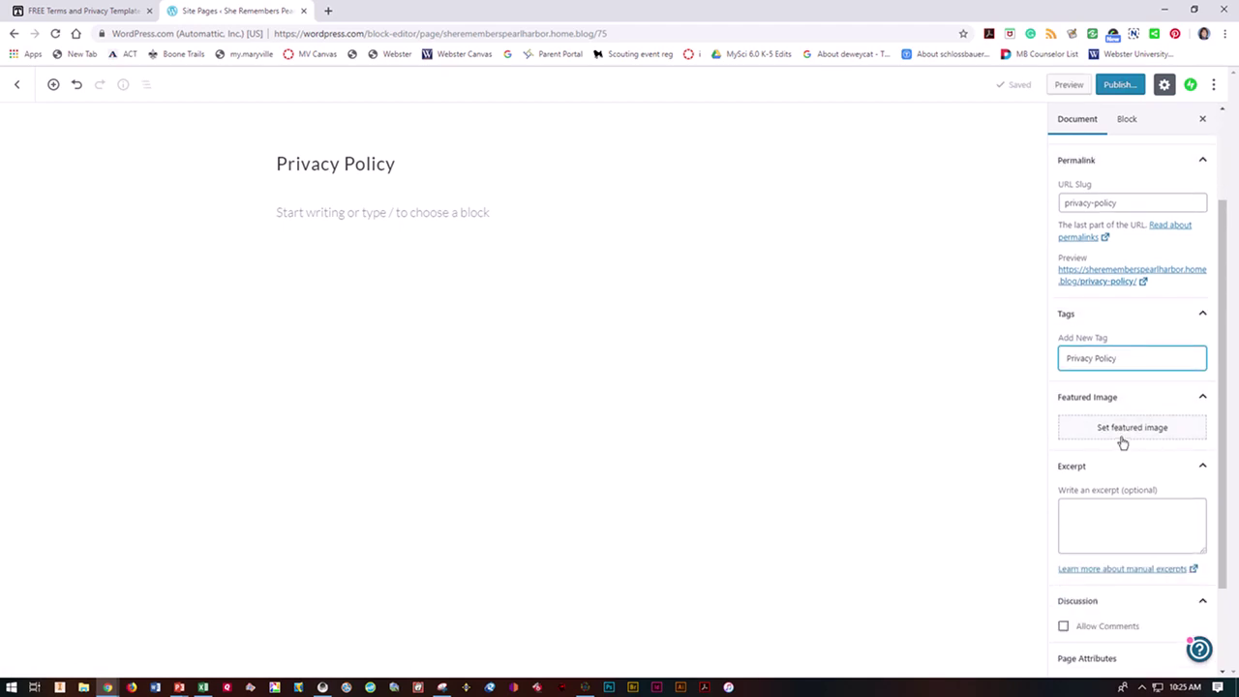
scroll(1119, 442, down, 3)
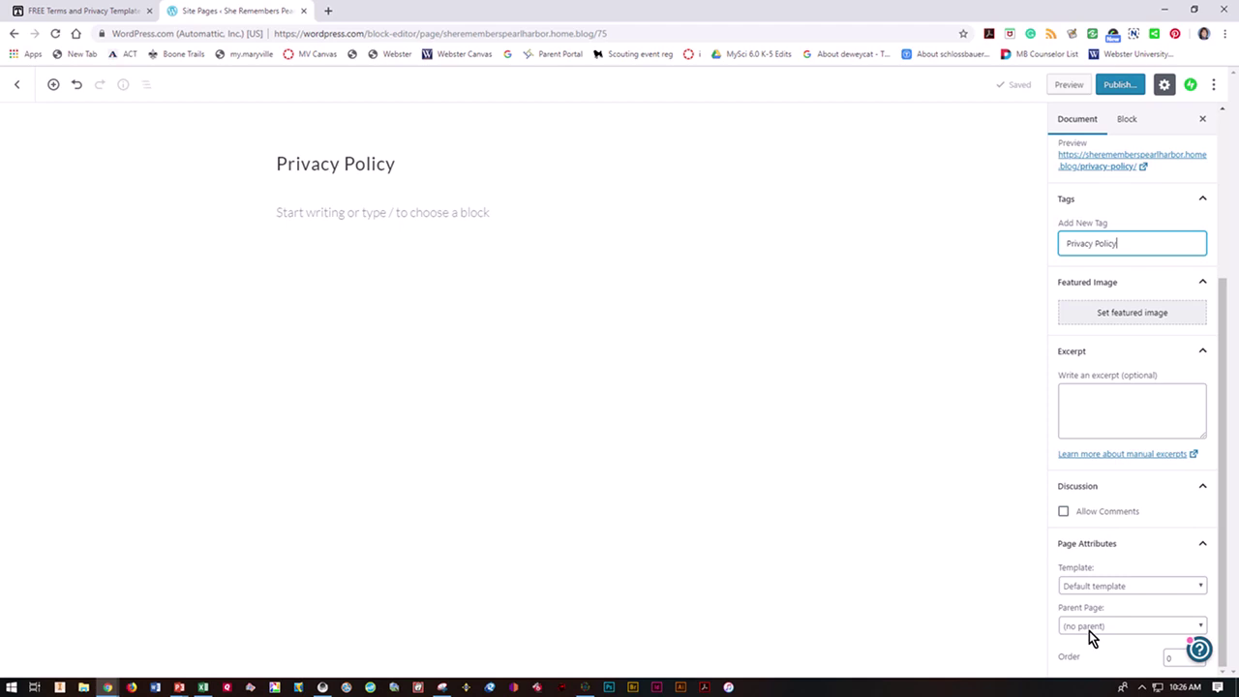
Step: Set About as the parent page and publish the page
click(1089, 628)
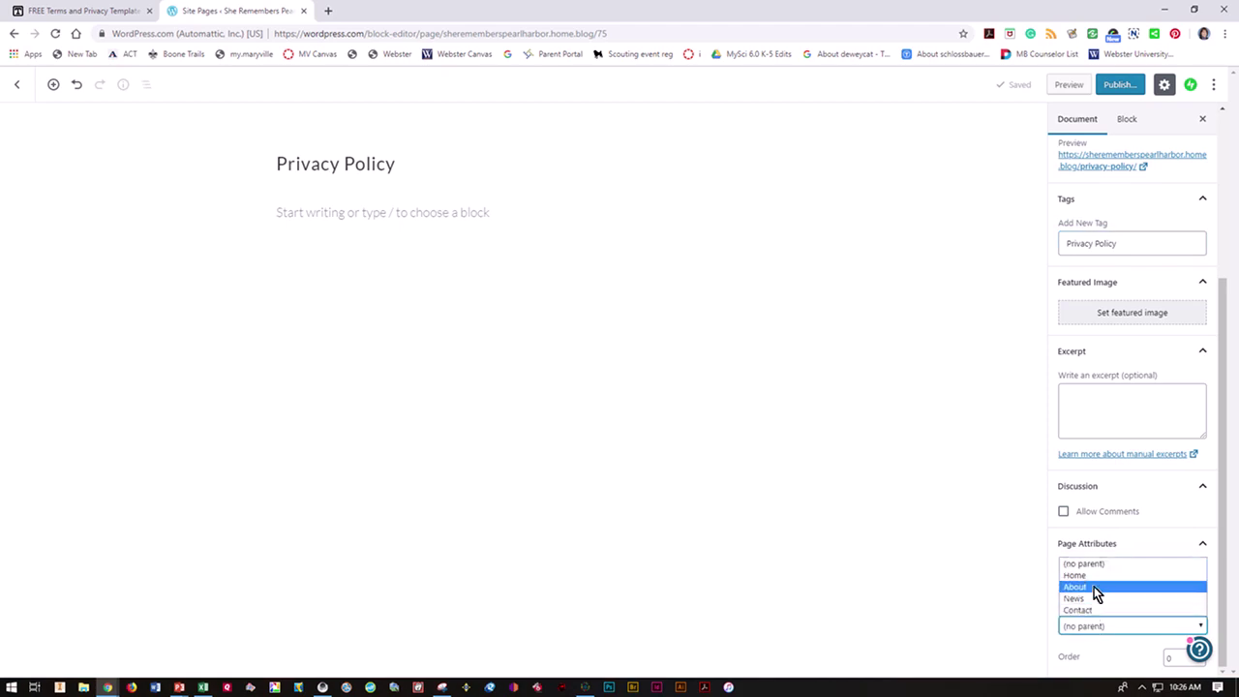
click(1094, 587)
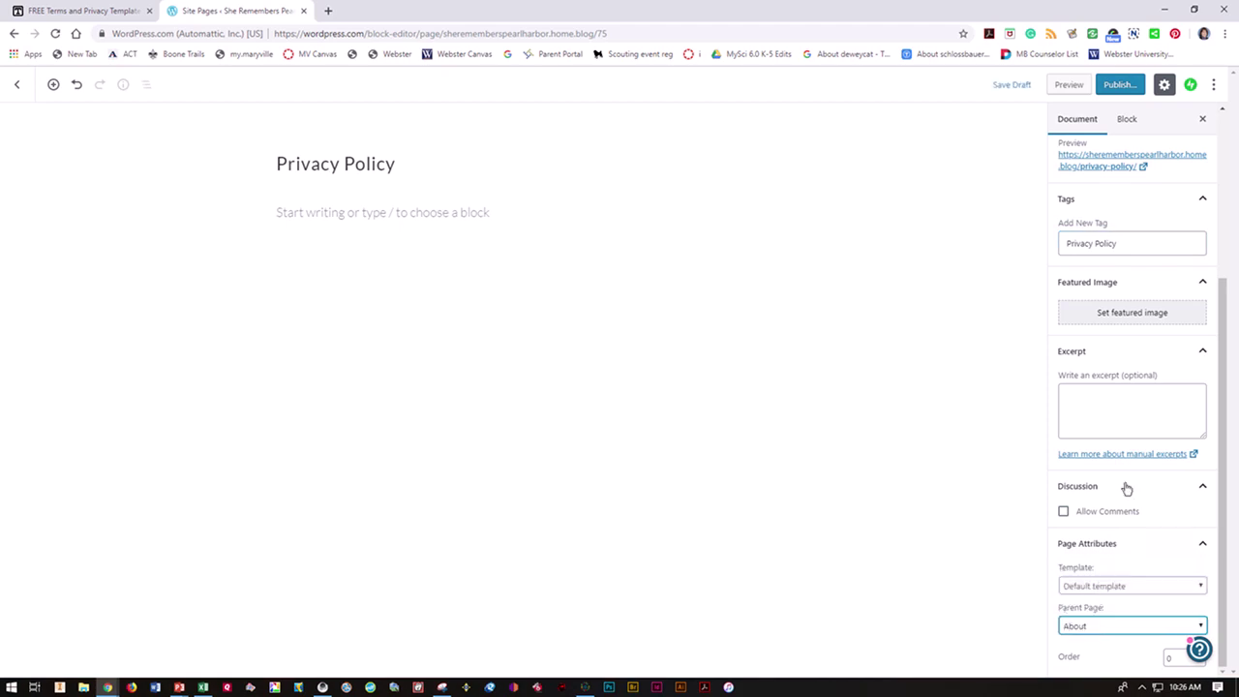
click(1120, 85)
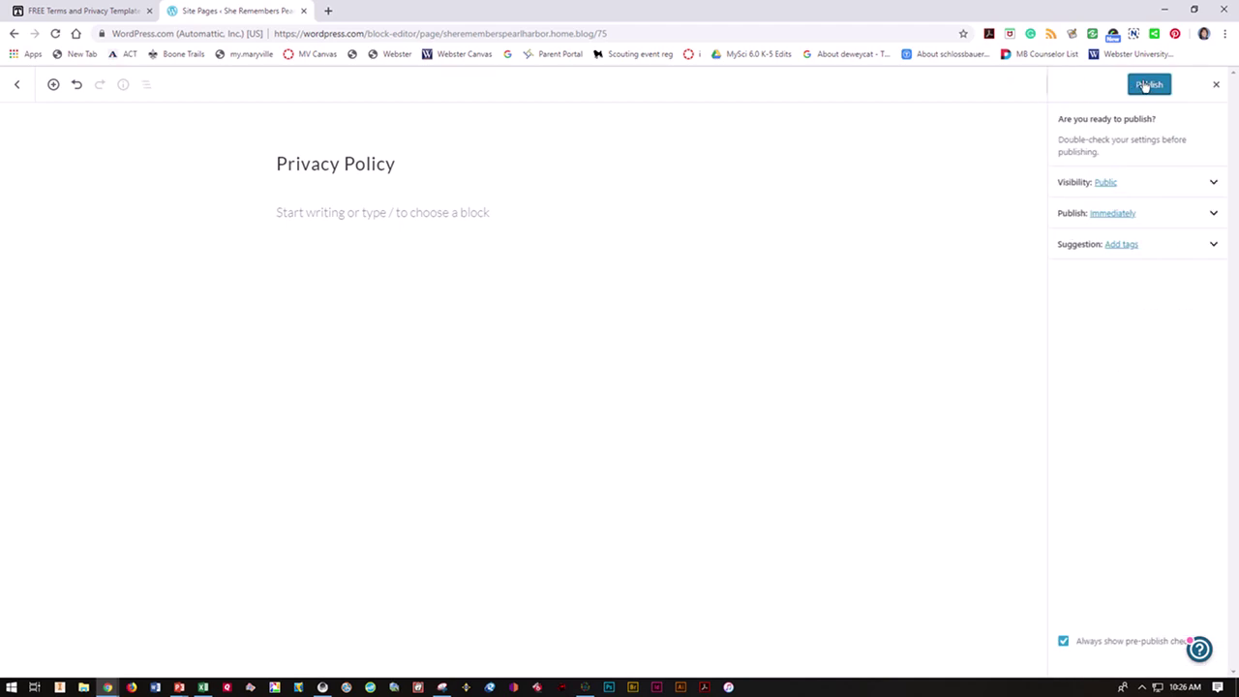
click(1148, 84)
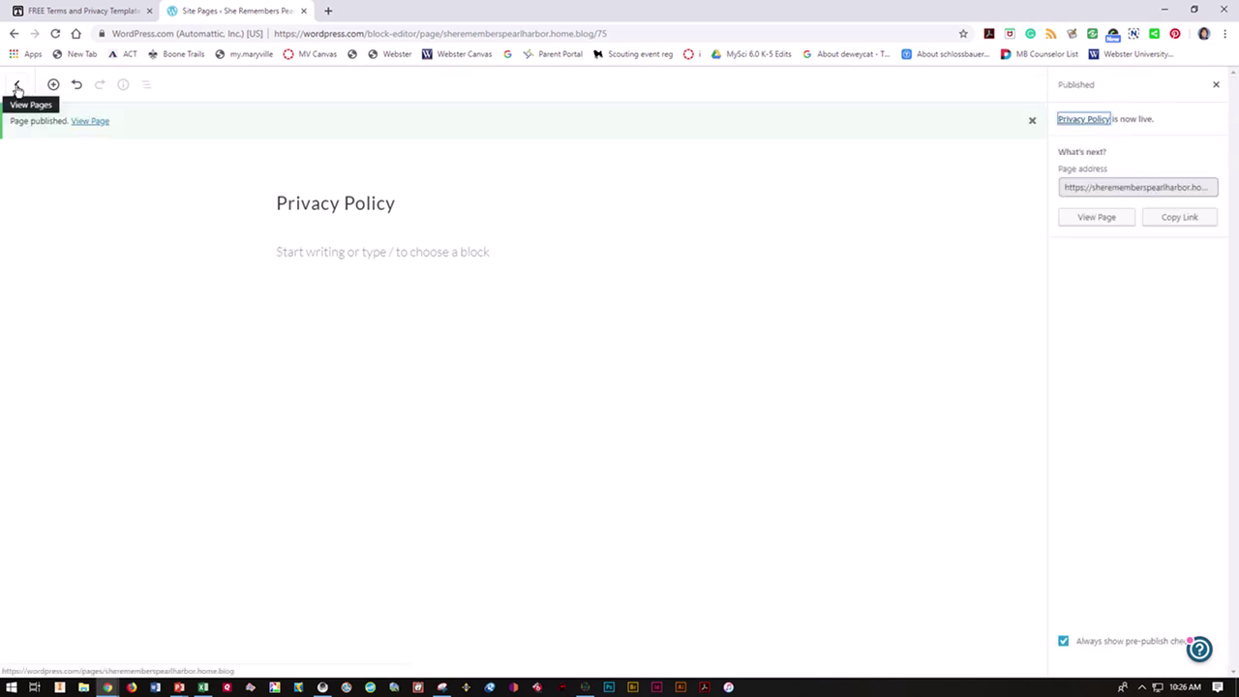
Step: Open the site's live About page in a new tab, then return to the Site Pages list
click(18, 87)
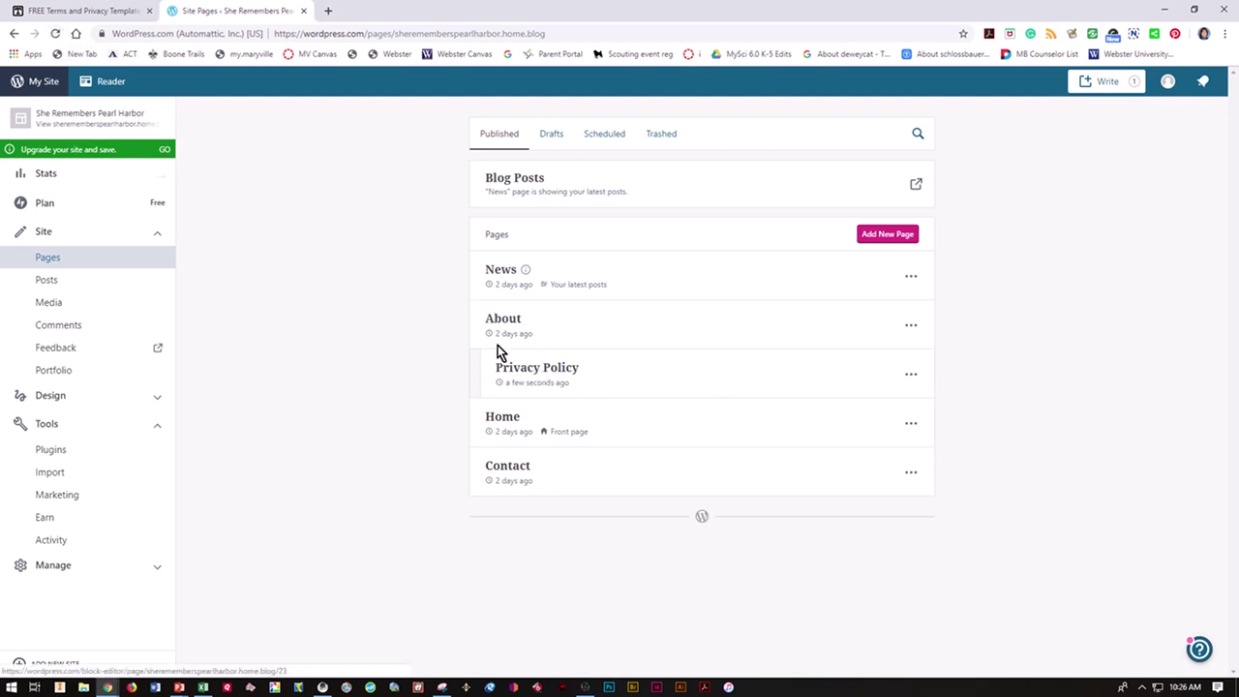
click(329, 11)
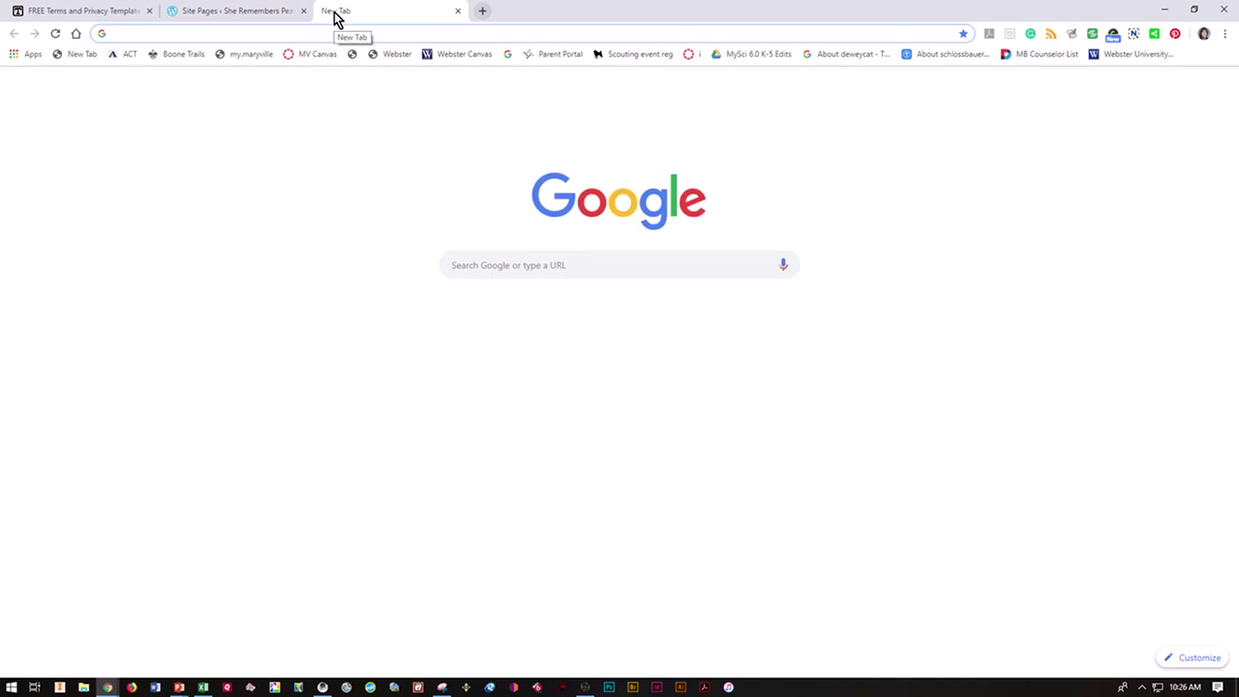
text(she)
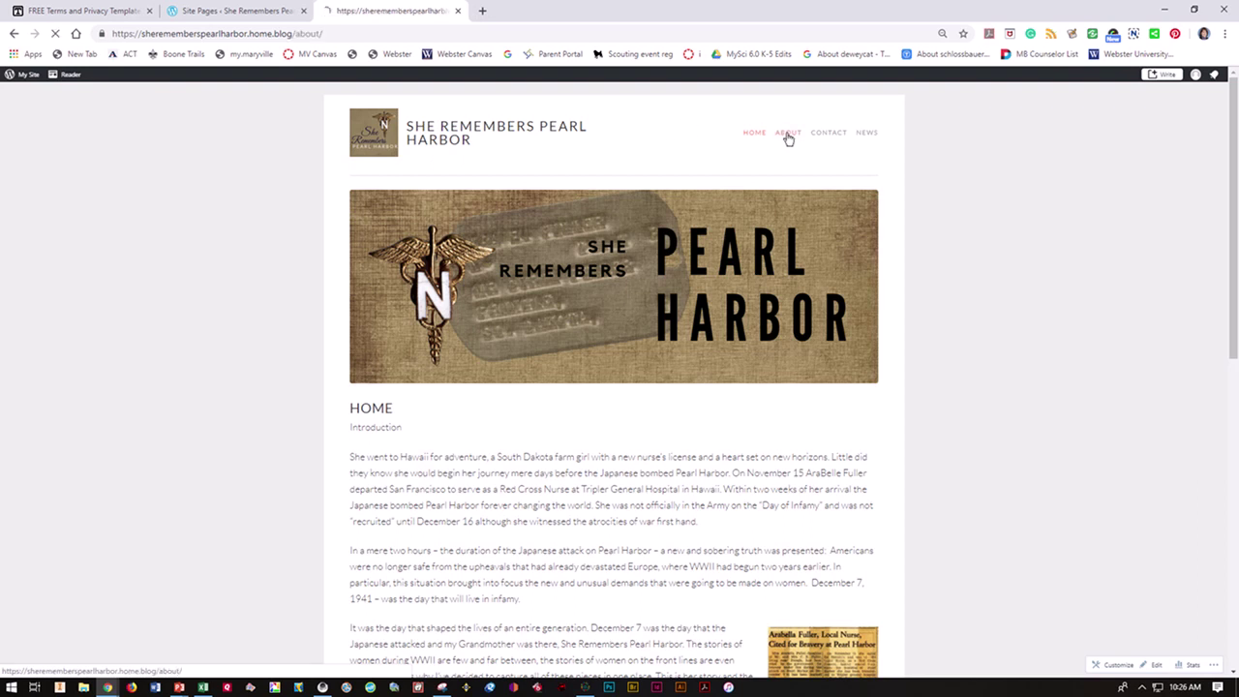
scroll(750, 208, down, 3)
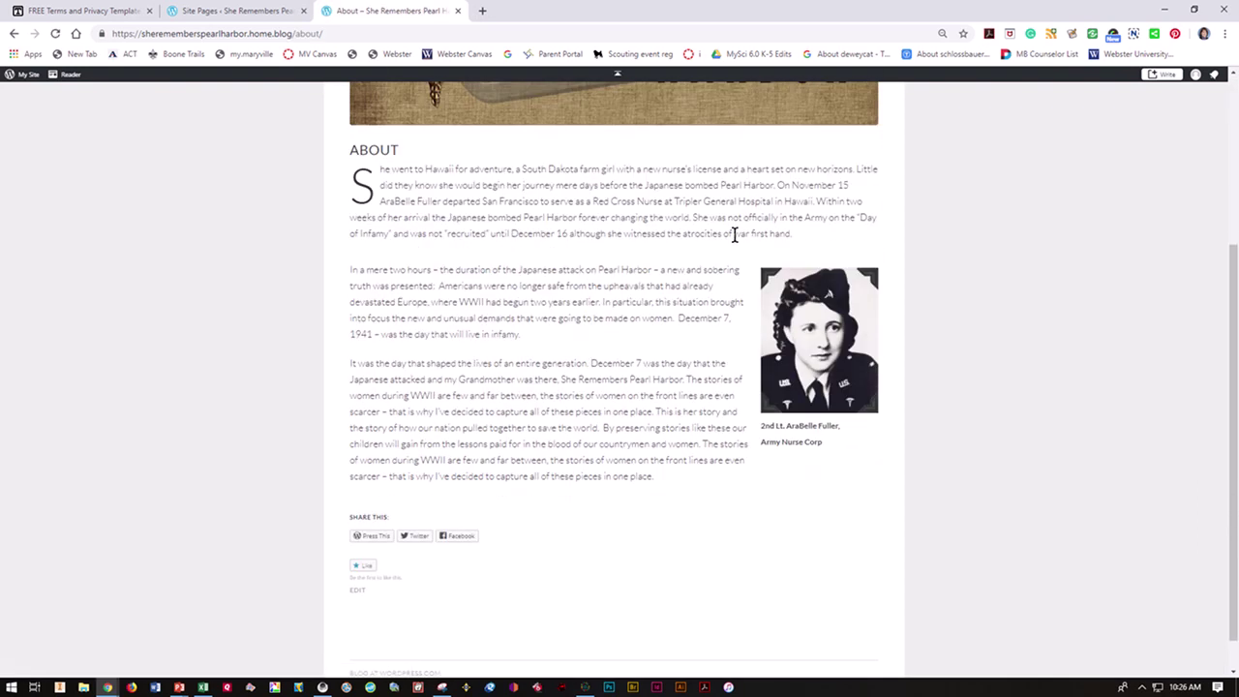
scroll(736, 231, up, 3)
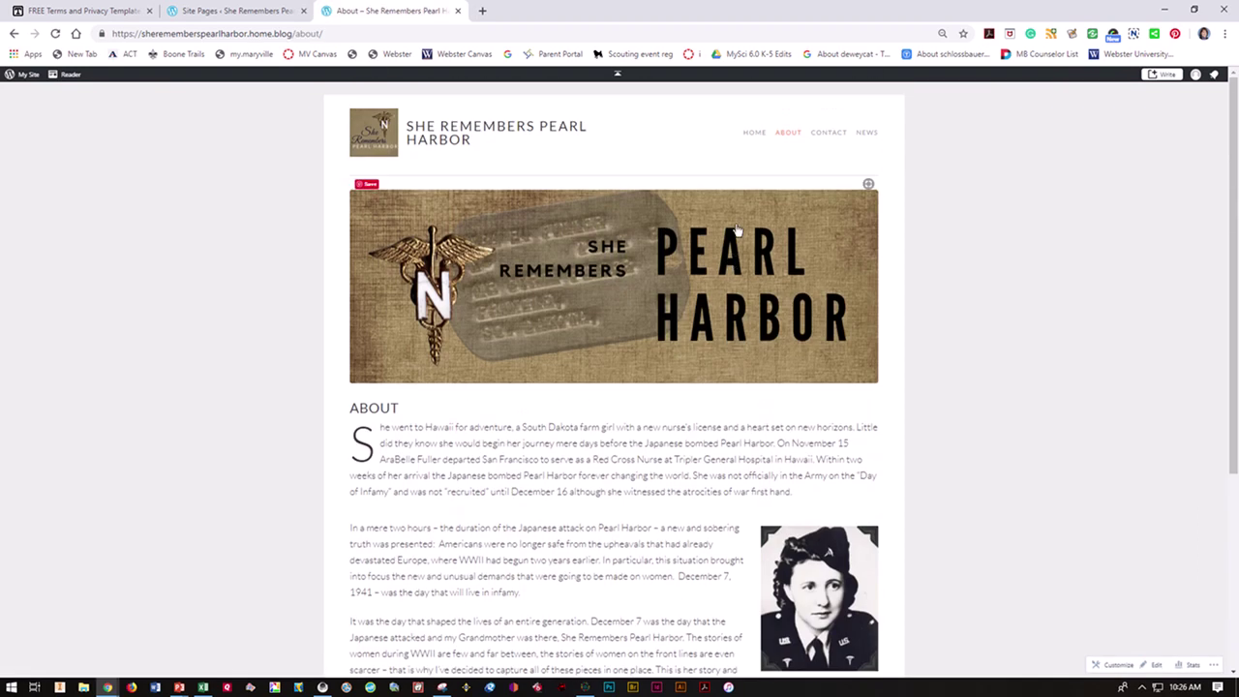
click(189, 14)
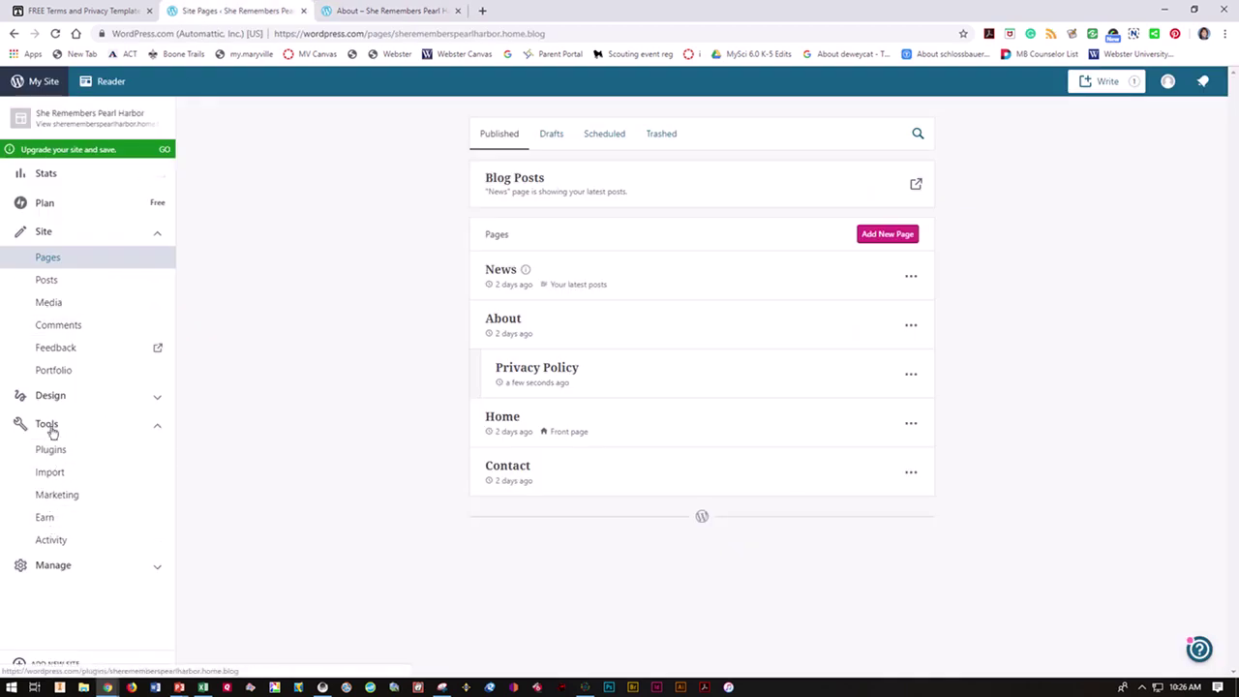
Step: Add the Privacy Policy page to the Primary menu, nested beneath About
click(49, 398)
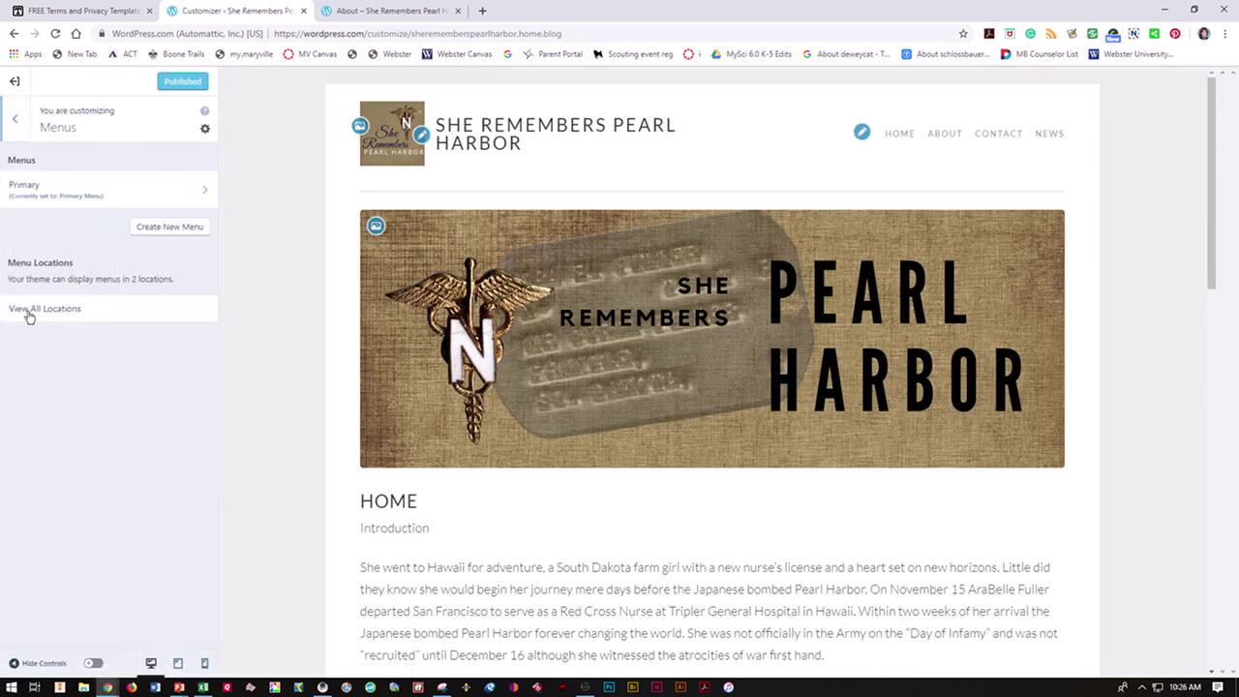
click(58, 191)
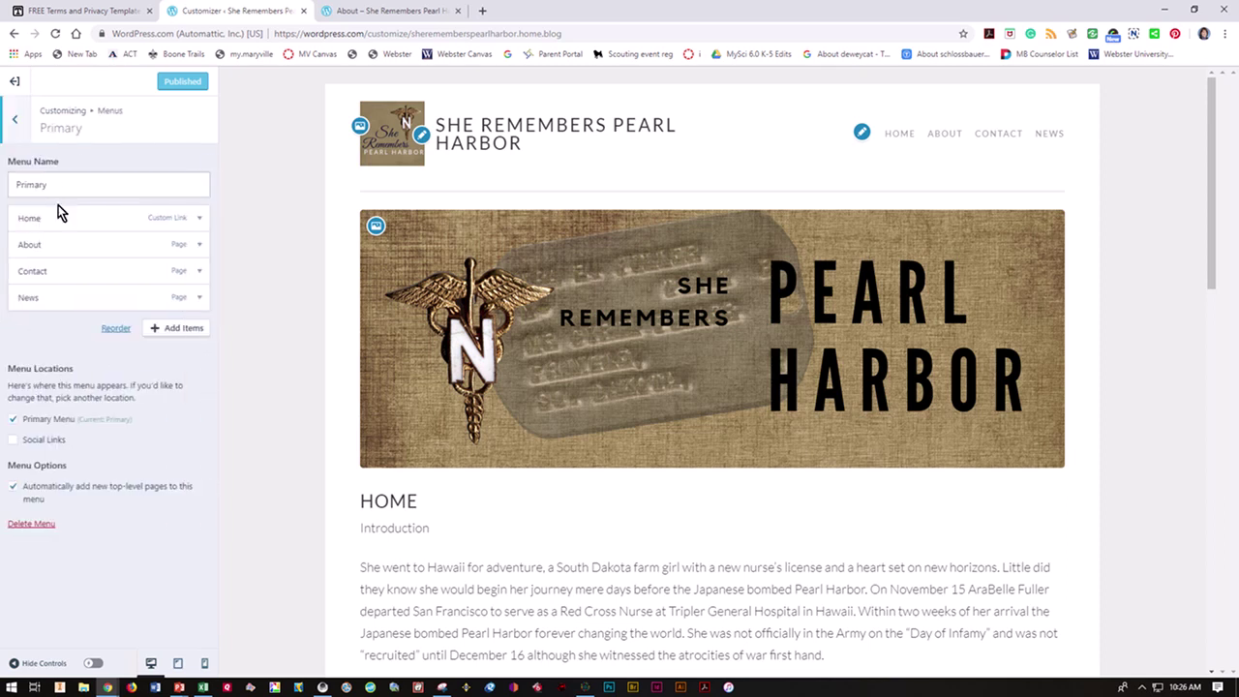
click(174, 331)
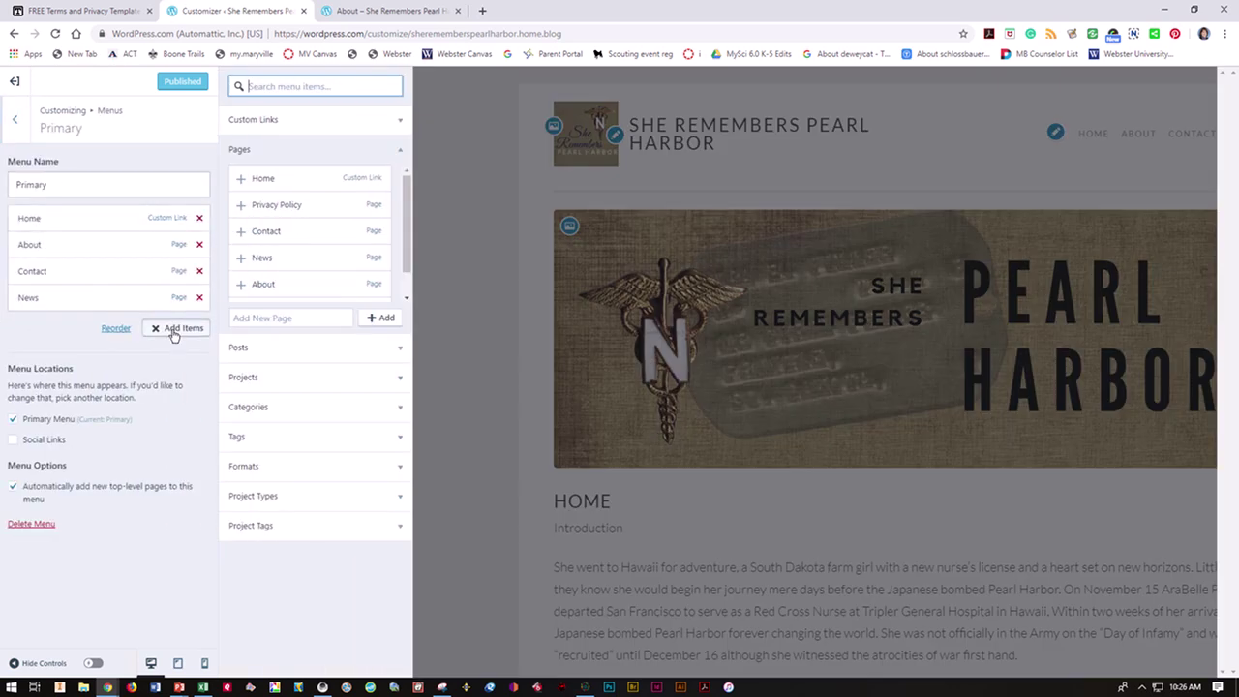
click(285, 206)
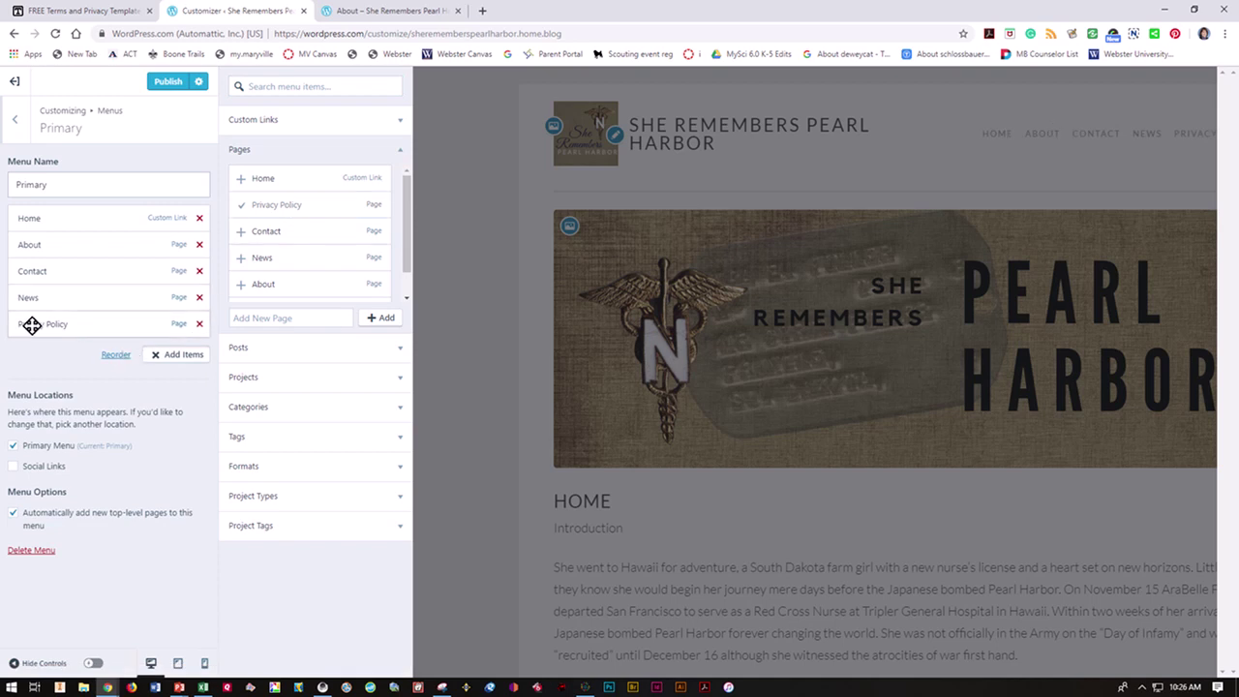
drag(32, 325, 45, 280)
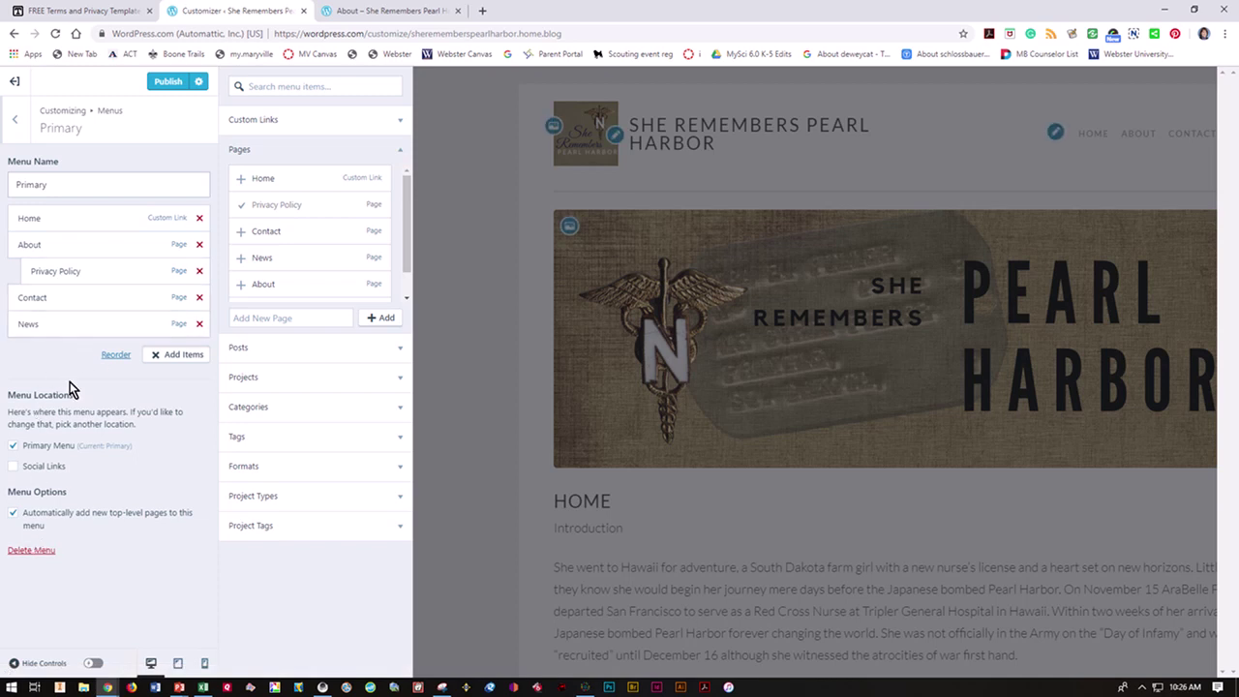
Step: Also assign the Primary menu to the Social Links location
click(42, 467)
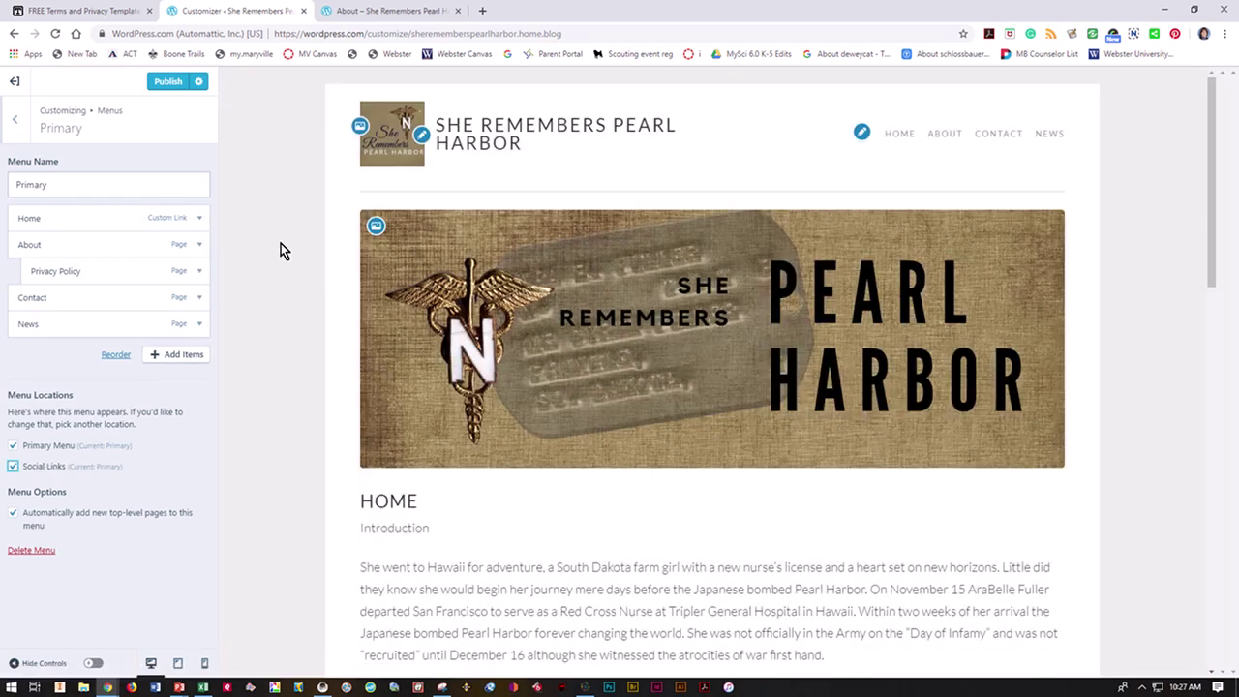
drag(1221, 279, 1214, 658)
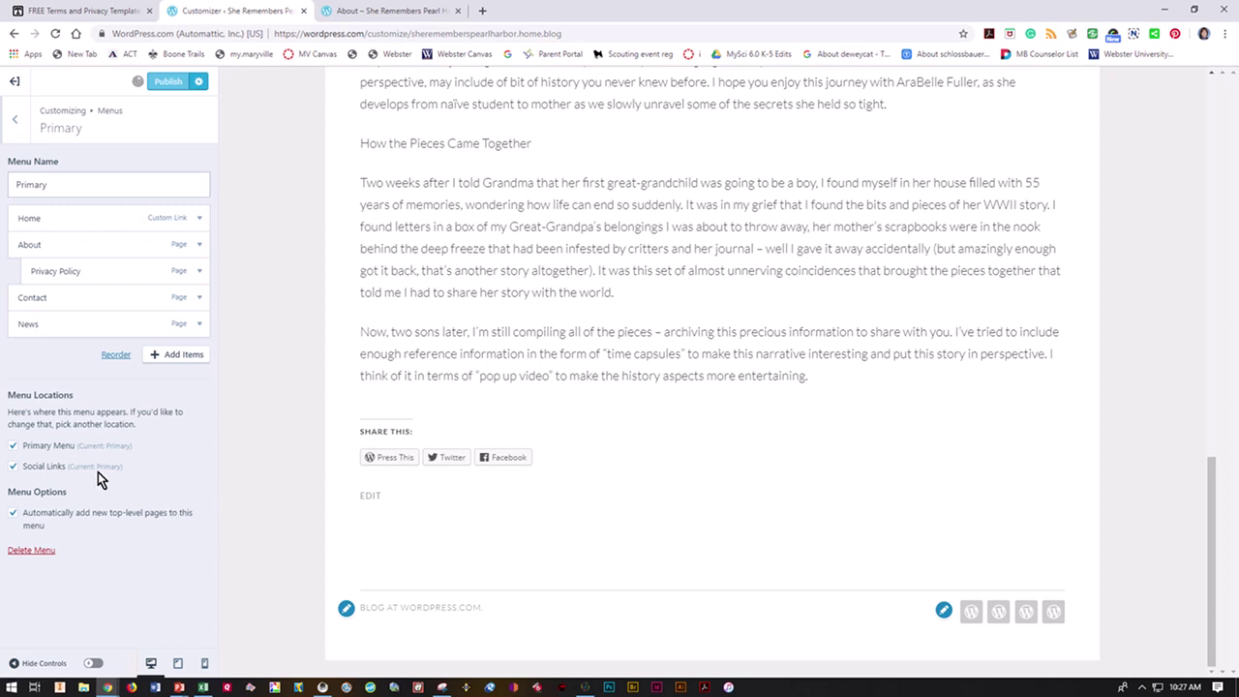
click(373, 12)
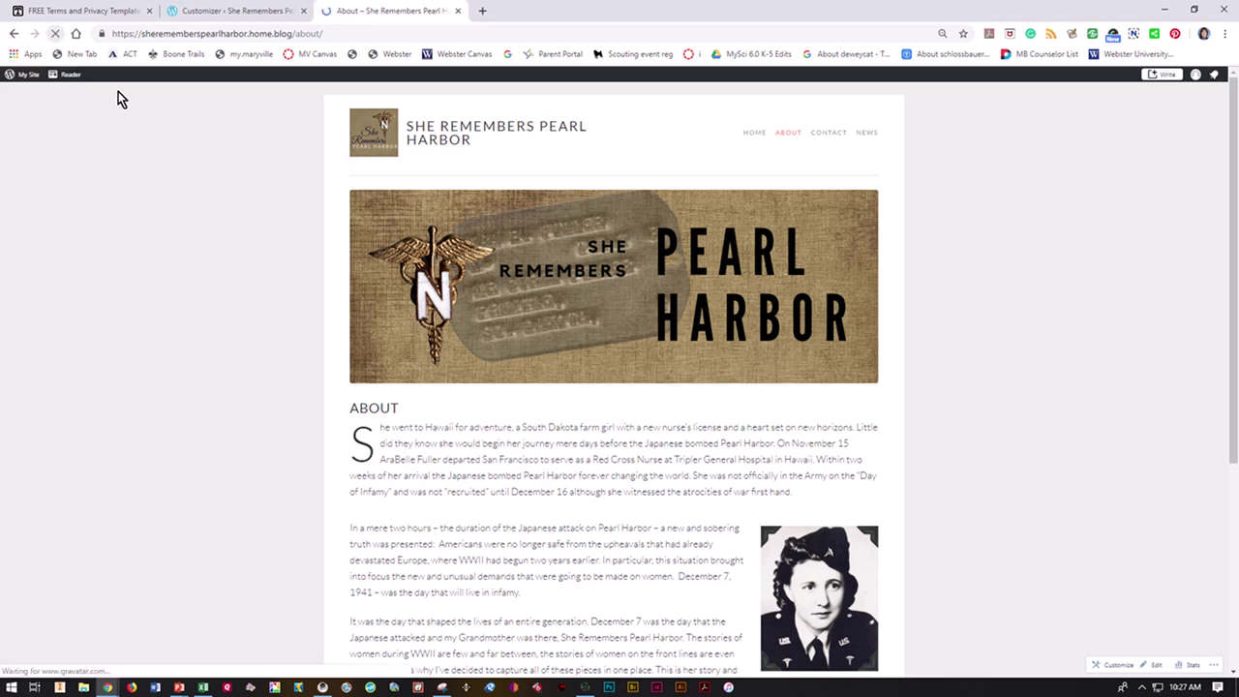
Step: Return to the terms and privacy template site and launch its Privacy Policy generator
mouse_move(782, 138)
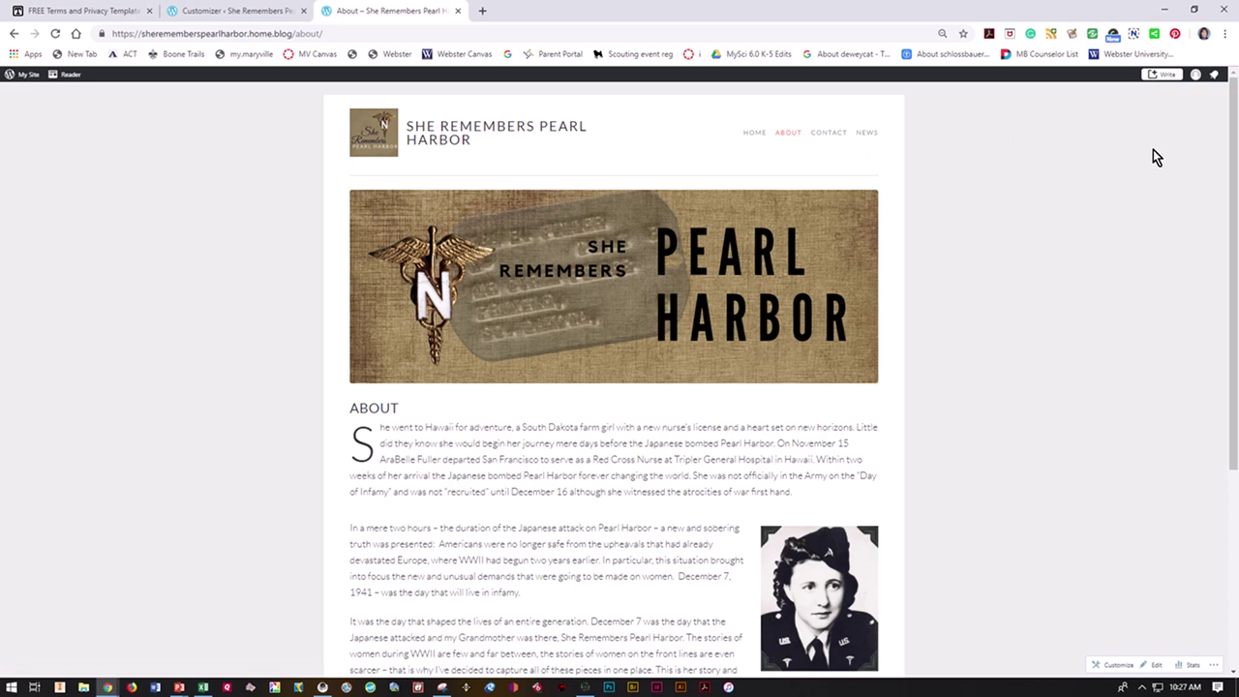
click(268, 12)
click(119, 11)
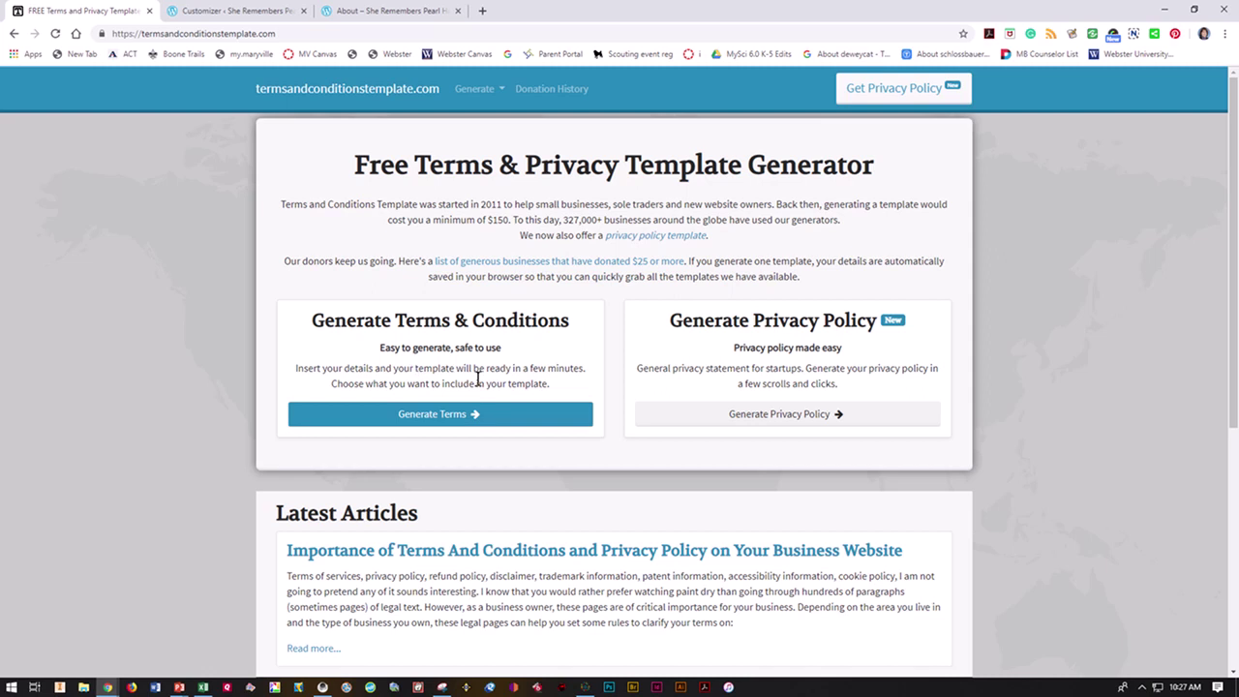
click(821, 418)
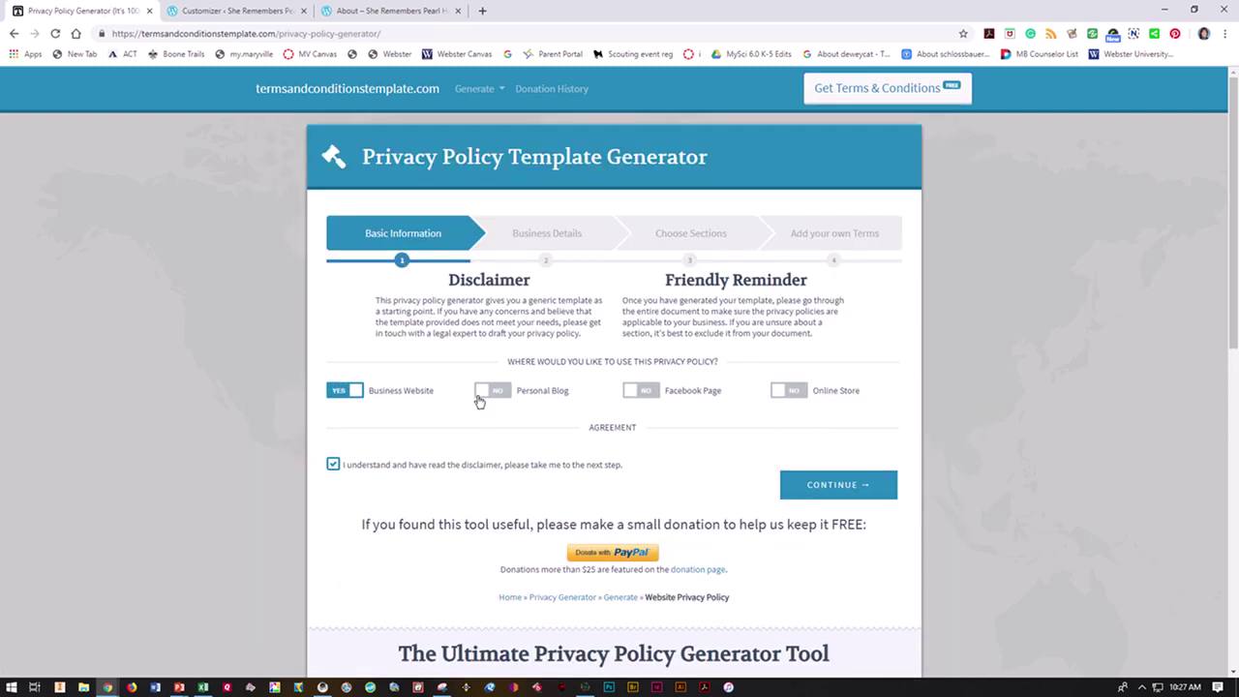
Step: Mark the policy as for a personal blog, clear the old phone number and autofill the saved address
click(489, 391)
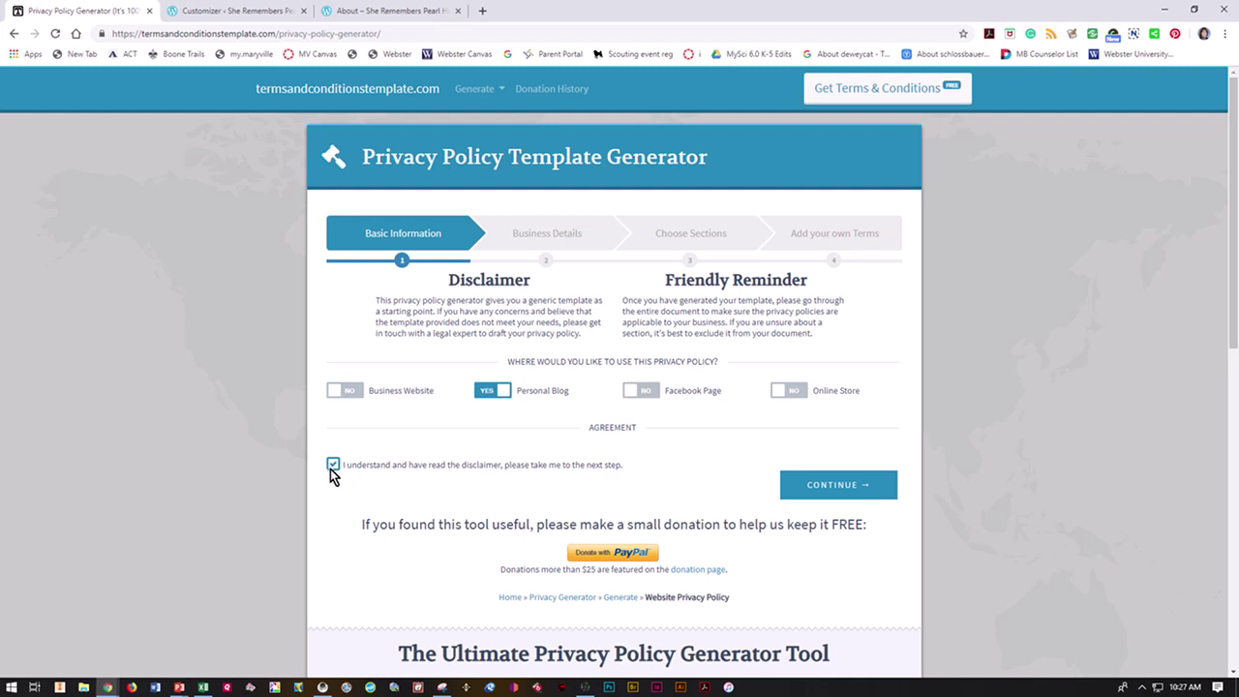
click(829, 488)
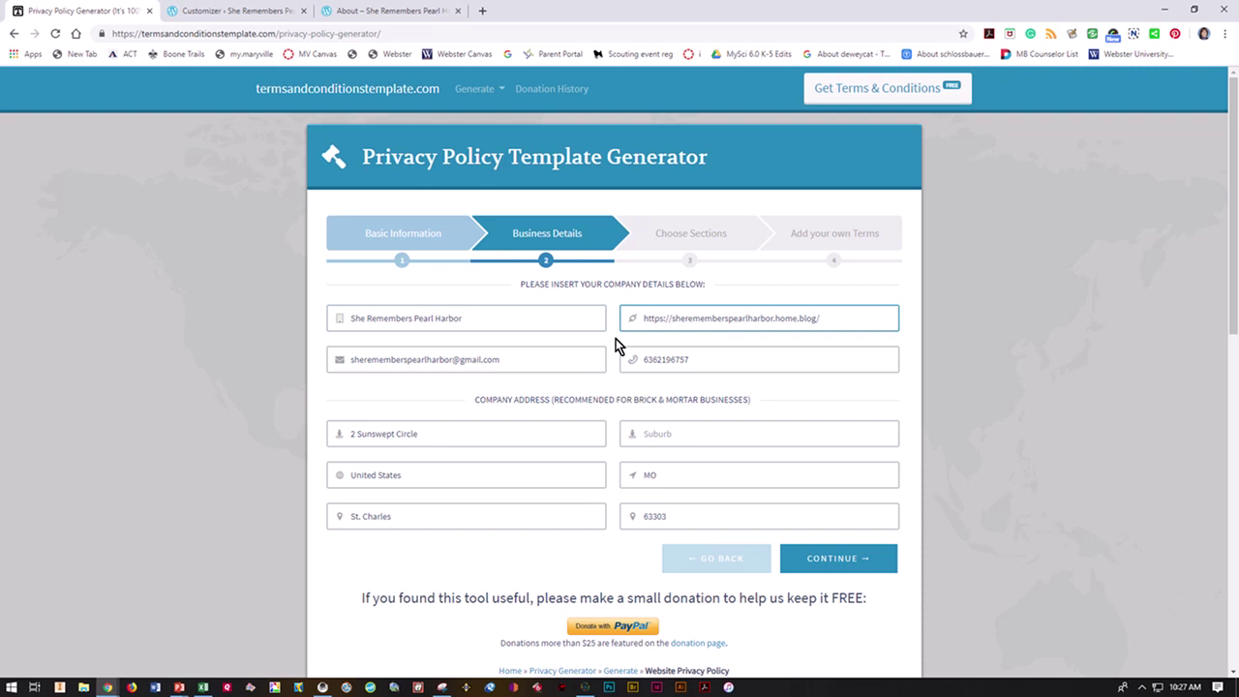
click(700, 353)
double_click(700, 353)
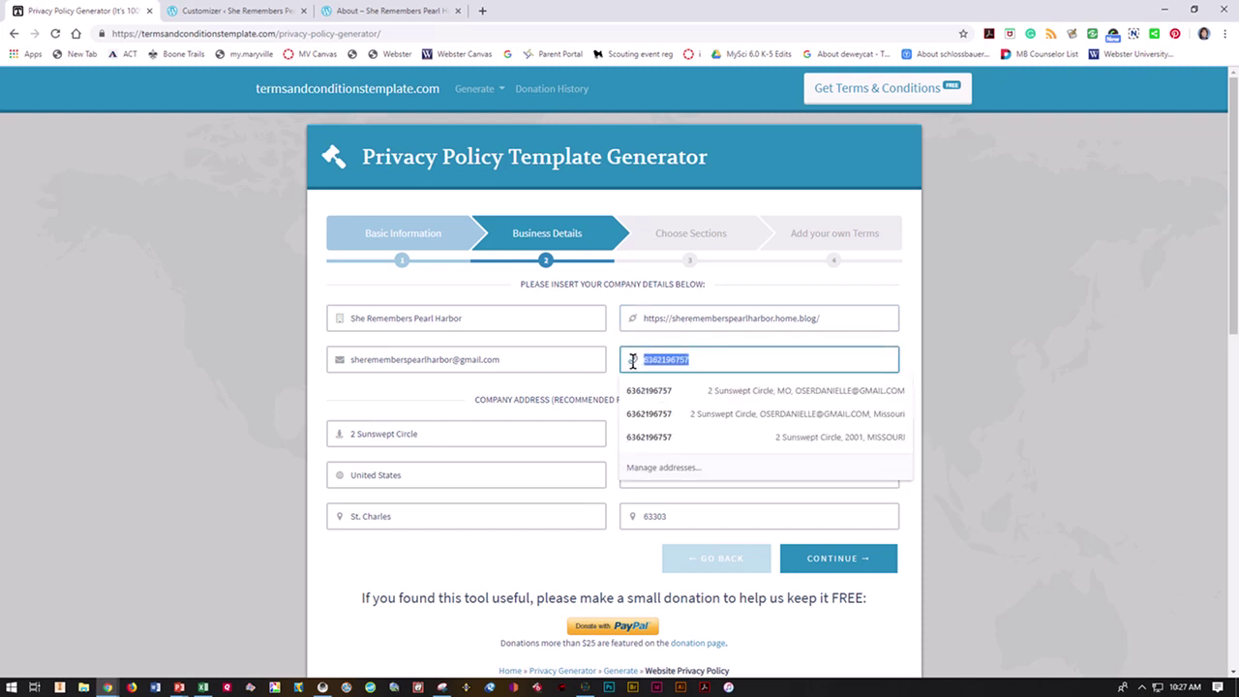
key(BackSpace)
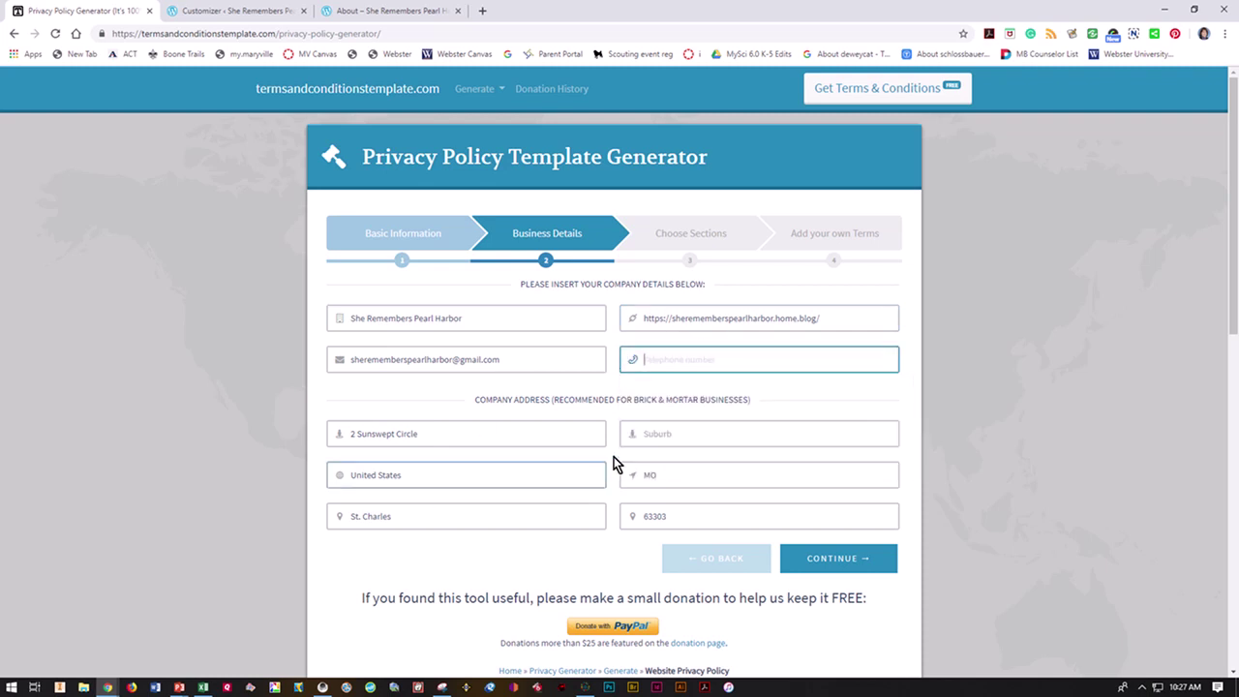
click(493, 475)
click(548, 507)
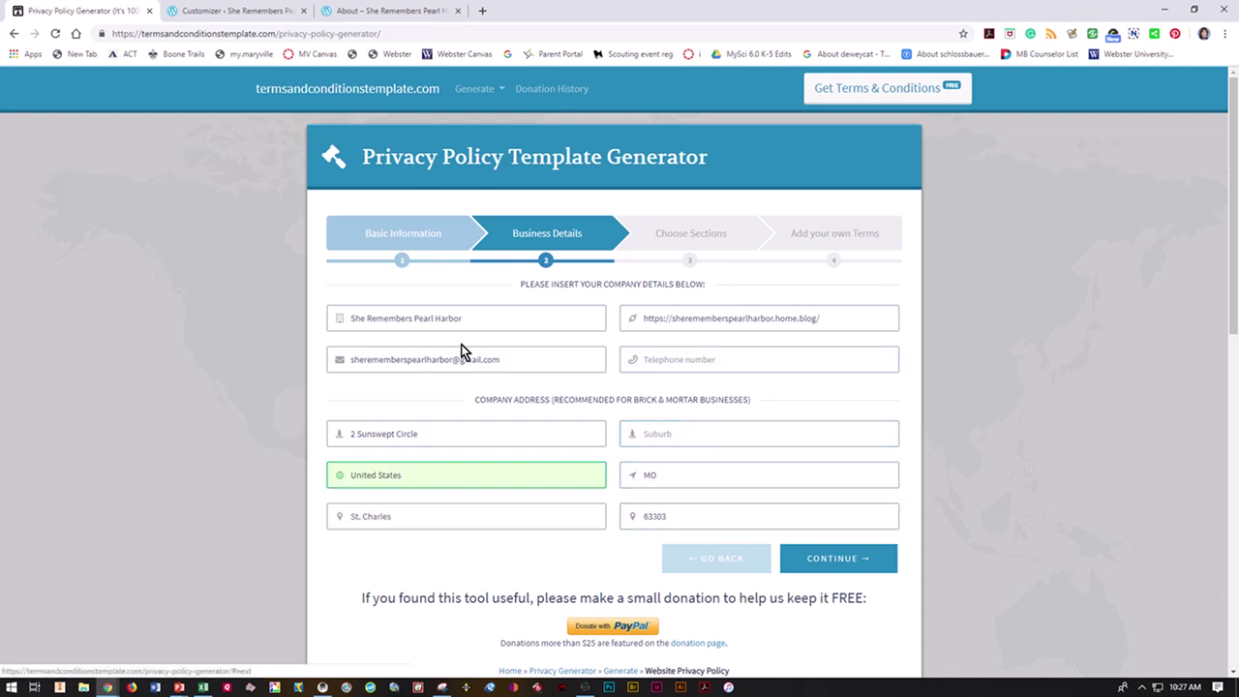
Step: Review the business details, re-enter the telephone number and continue to Choose Sections
click(481, 318)
click(794, 321)
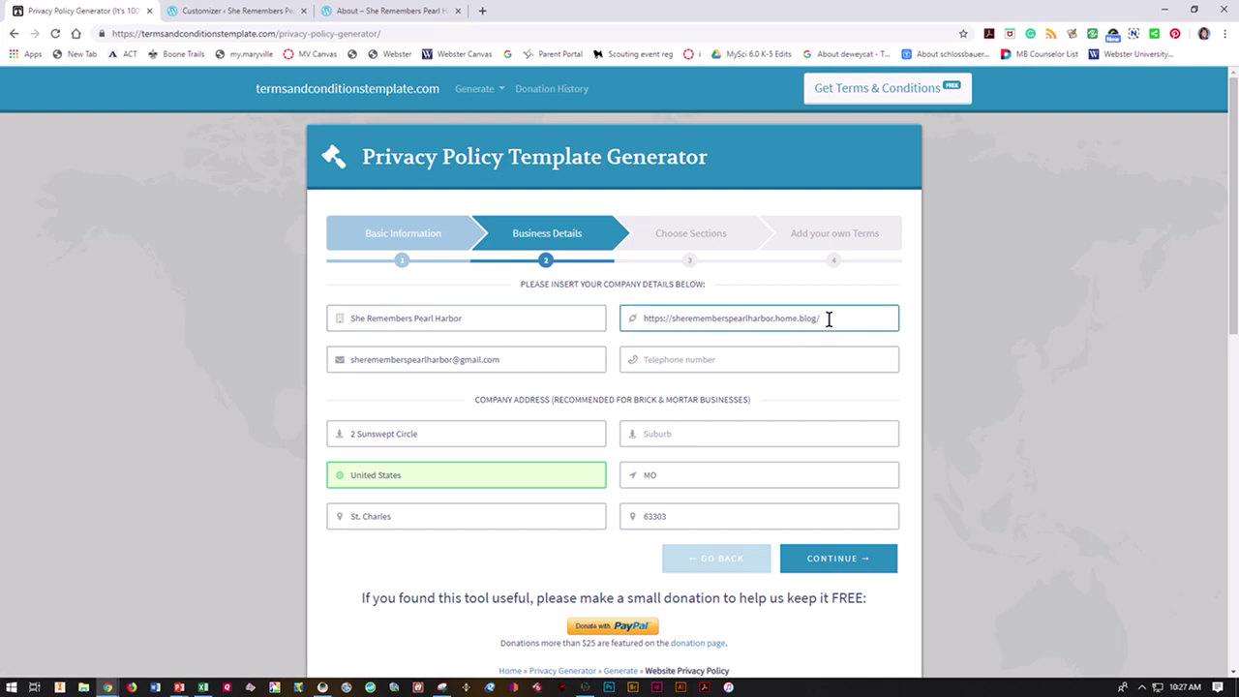
click(525, 361)
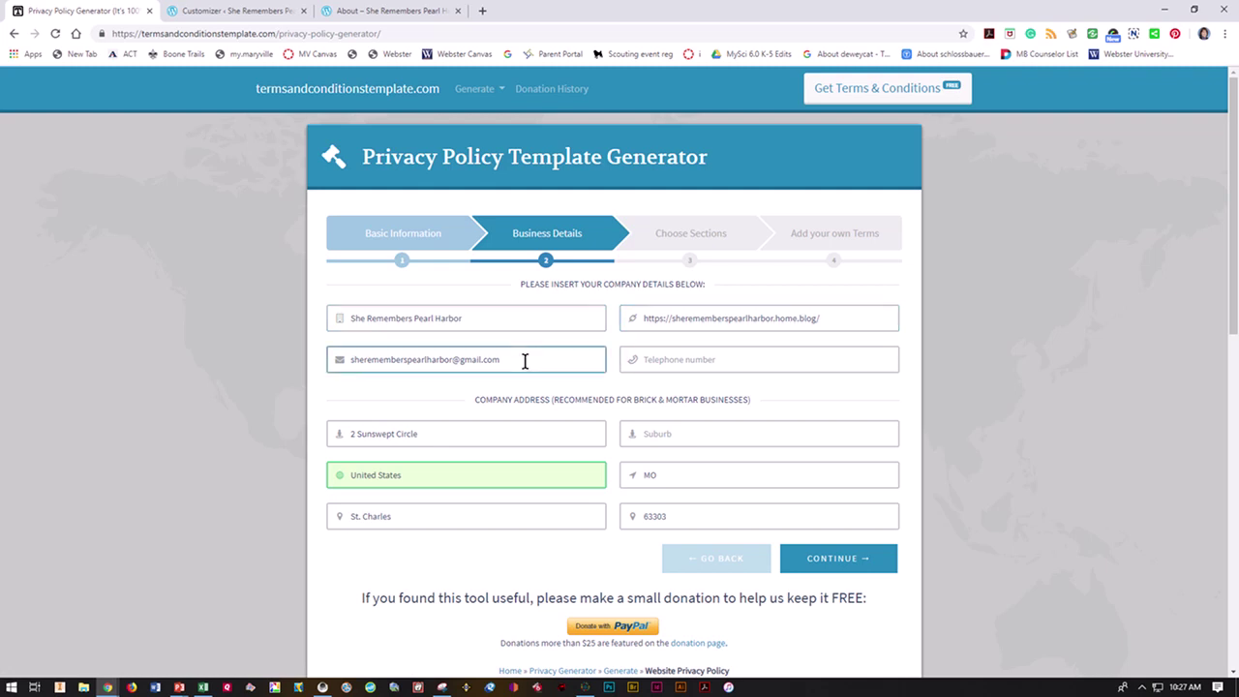
click(620, 365)
click(630, 399)
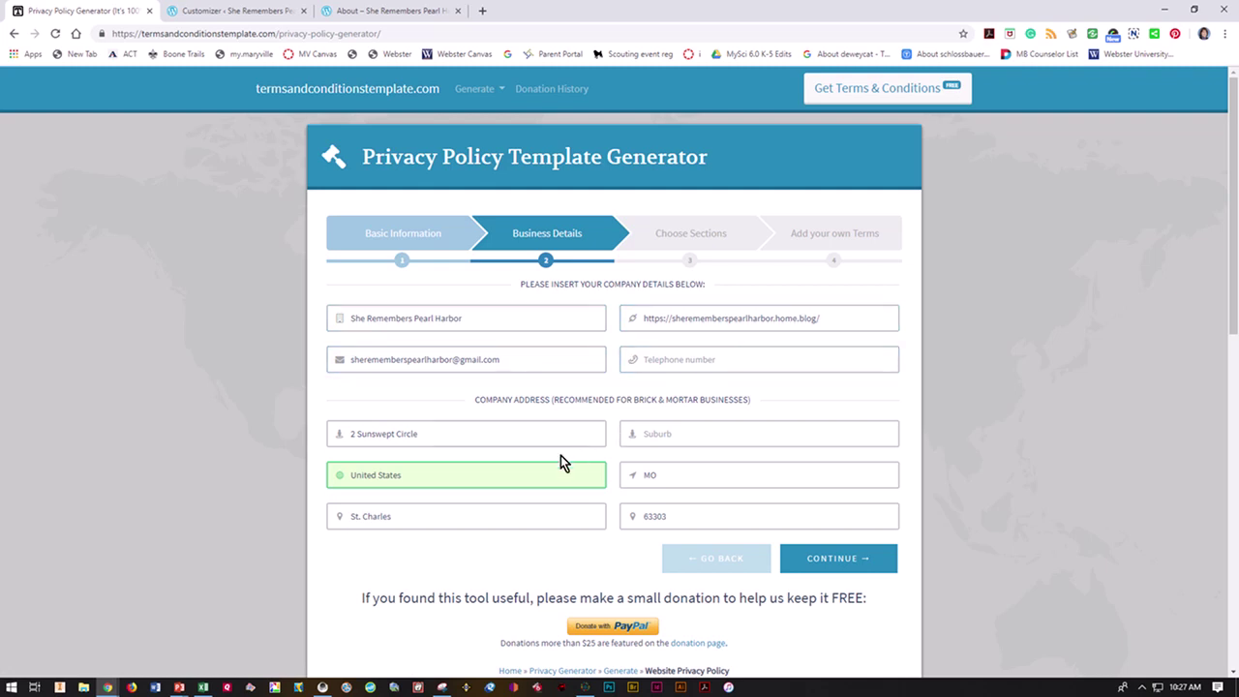
click(516, 436)
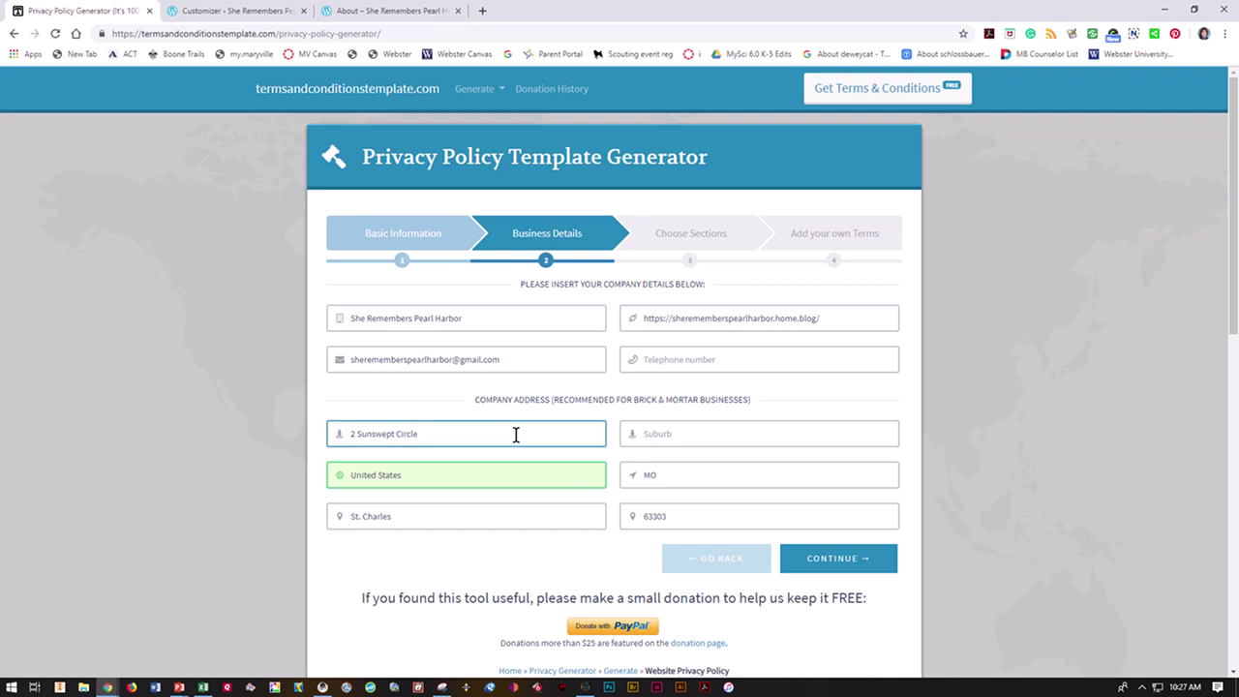
click(772, 492)
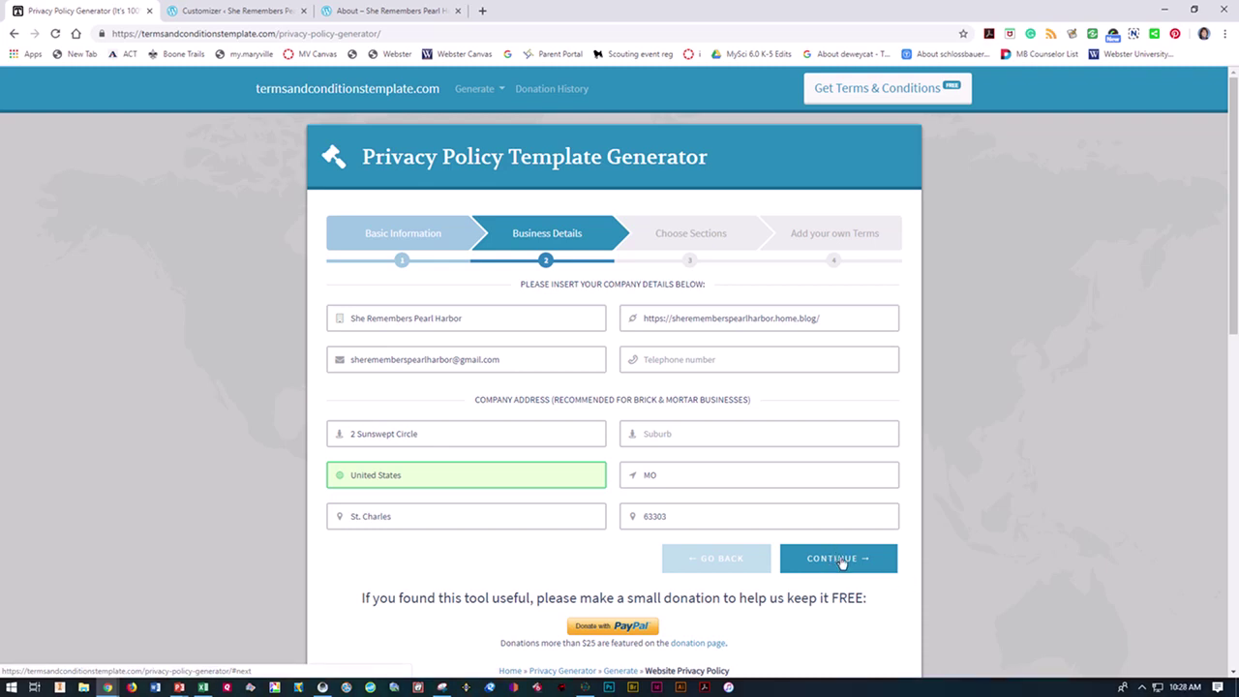
click(841, 562)
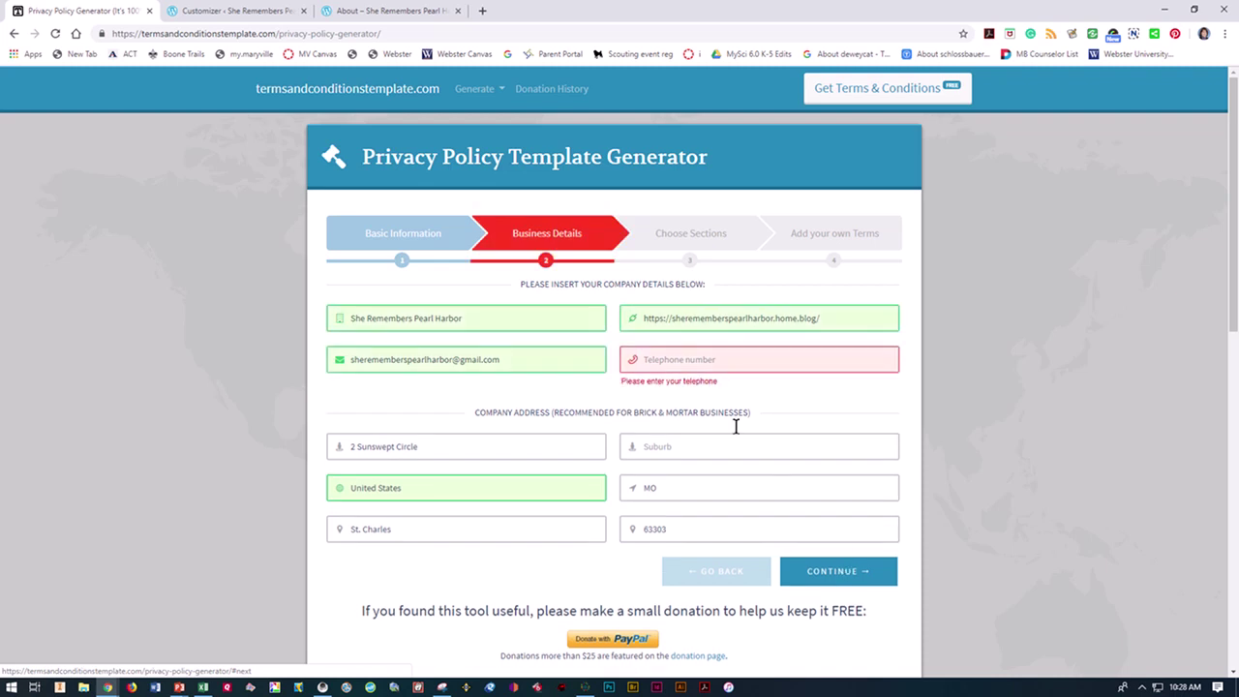
click(700, 361)
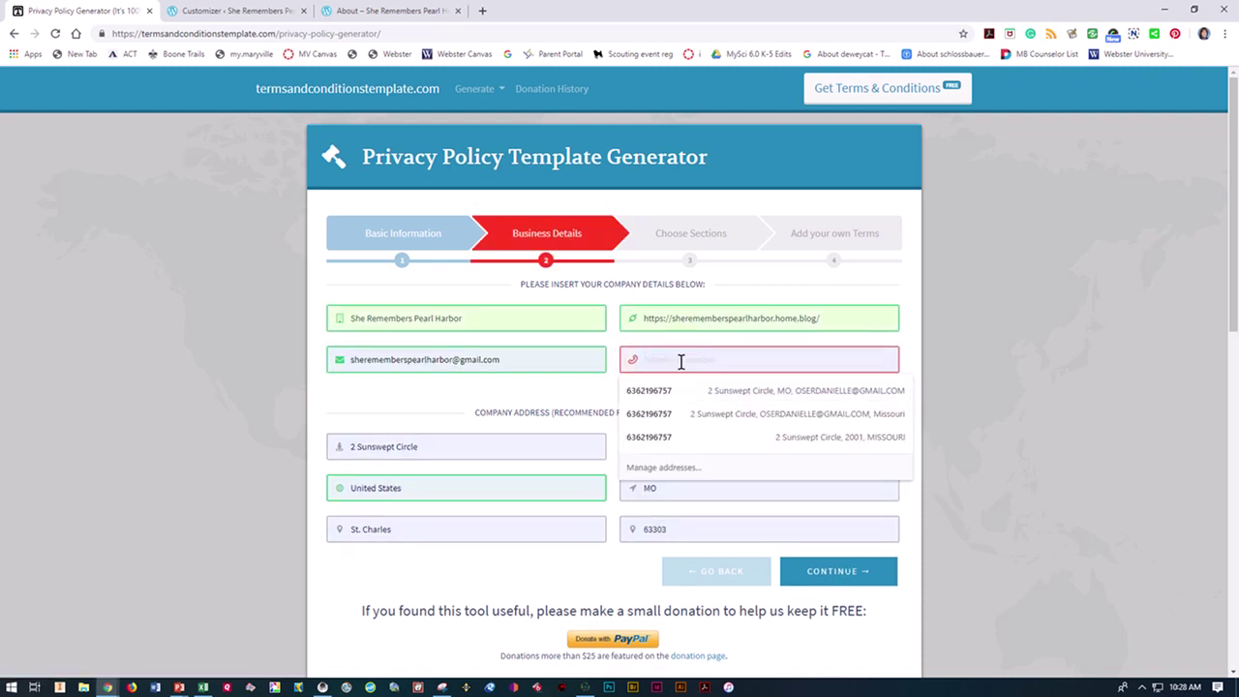
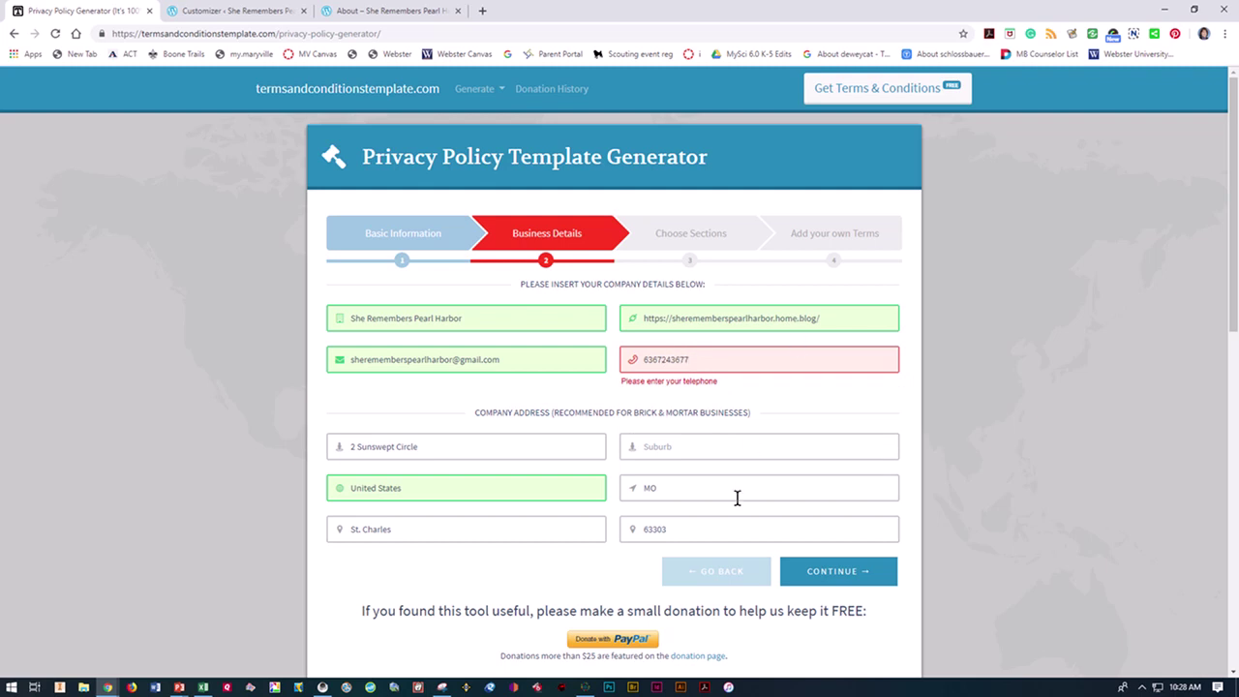
click(804, 572)
Step: Include the Google Adwords Remarketing and Affiliate Disclosure sections and continue
click(527, 334)
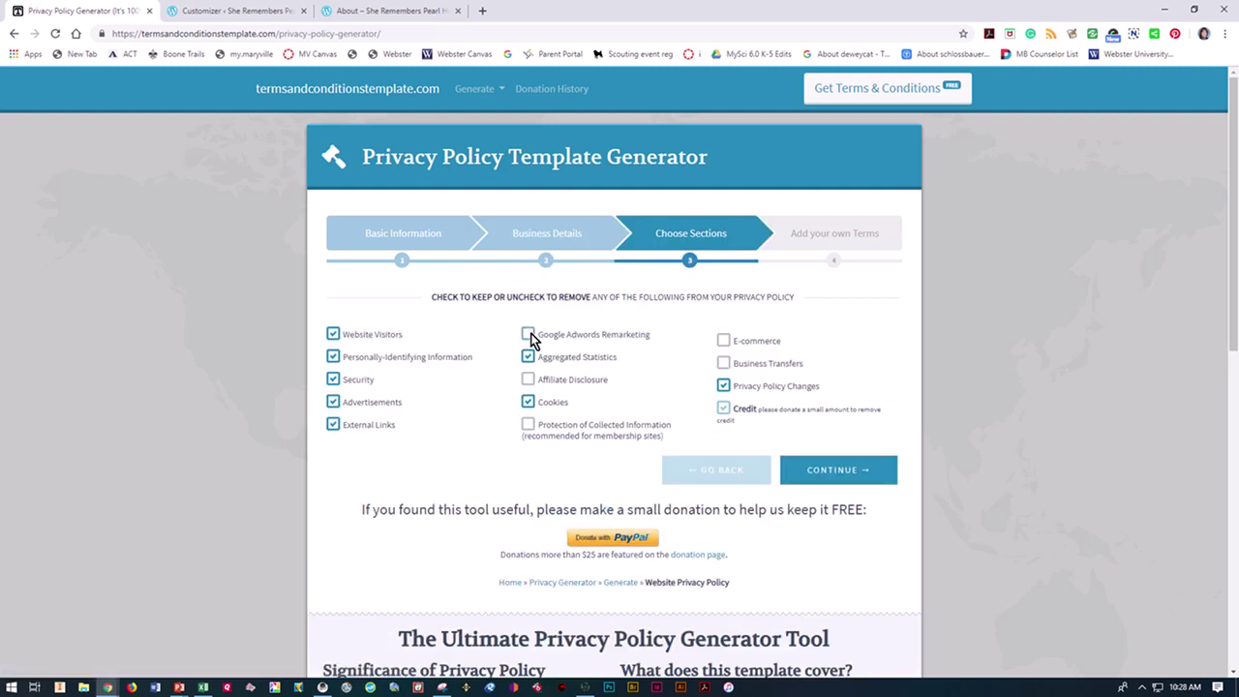
click(528, 379)
click(818, 473)
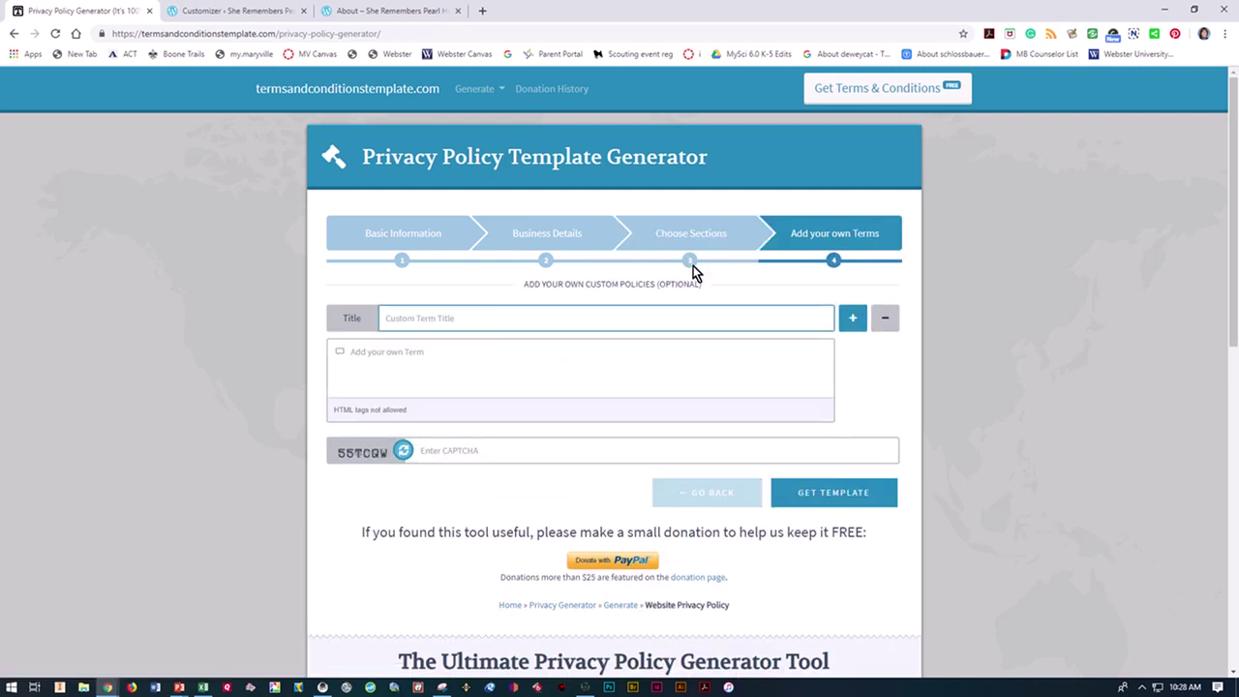
Step: Enter the CAPTCHA and get the template, correcting the CAPTCHA after the error
click(428, 449)
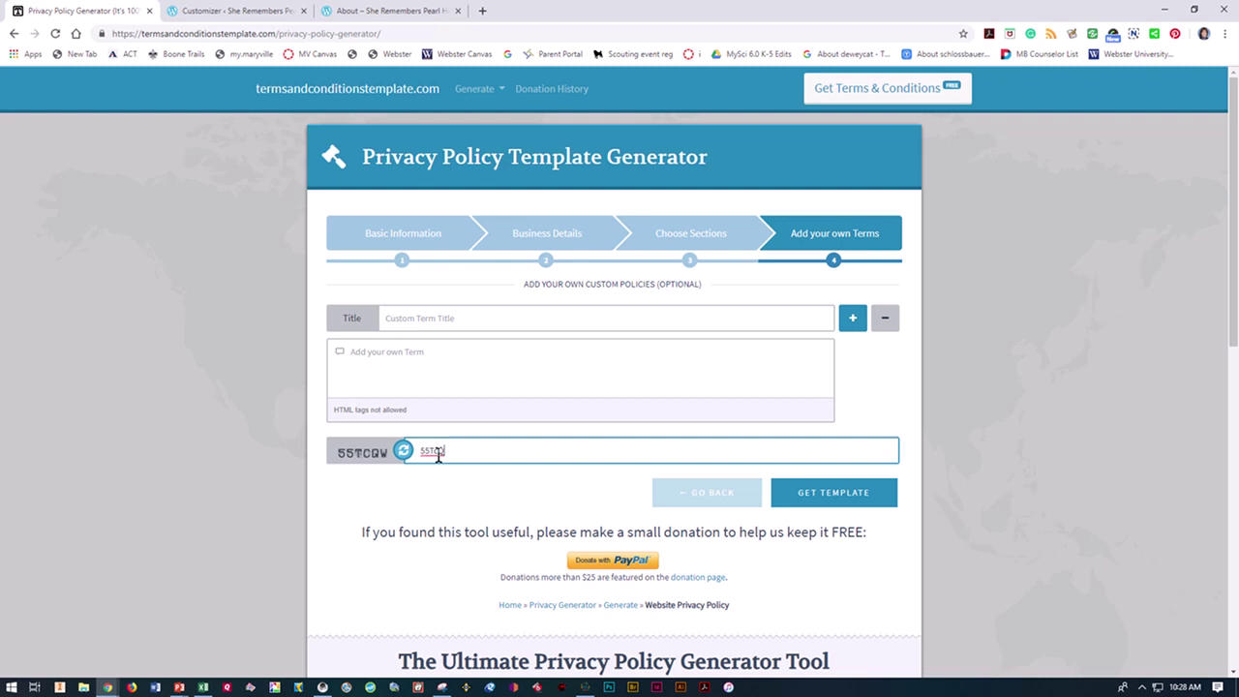
click(841, 501)
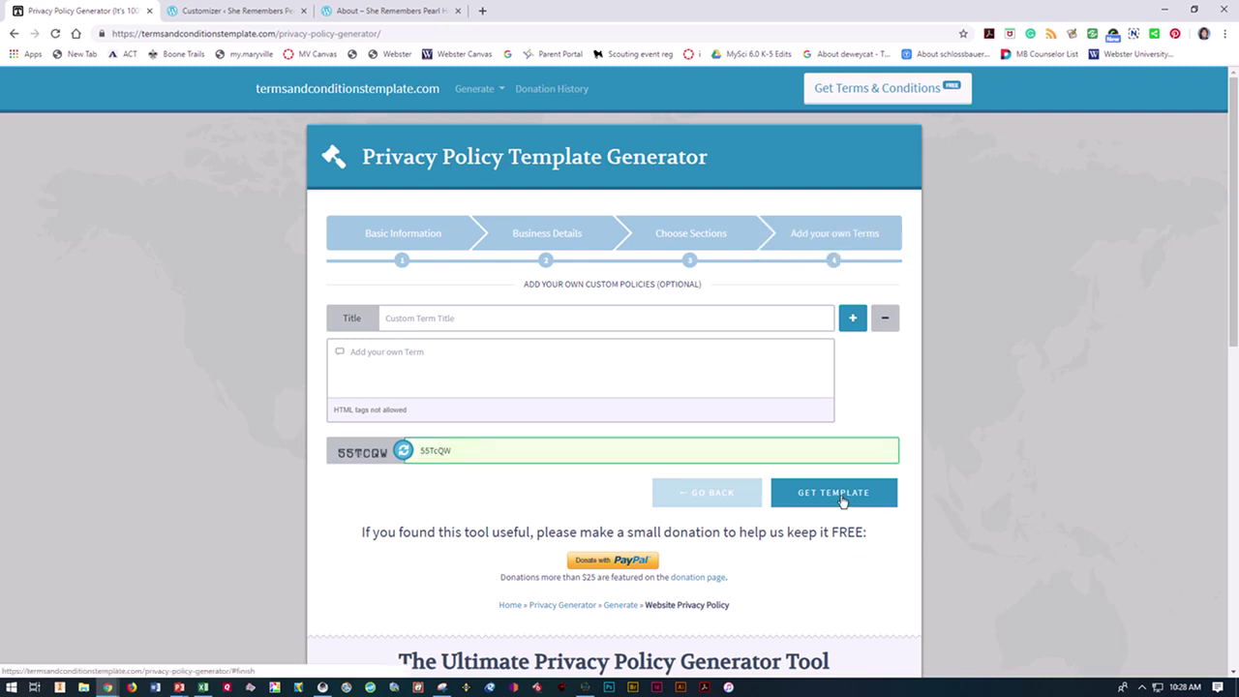
click(461, 449)
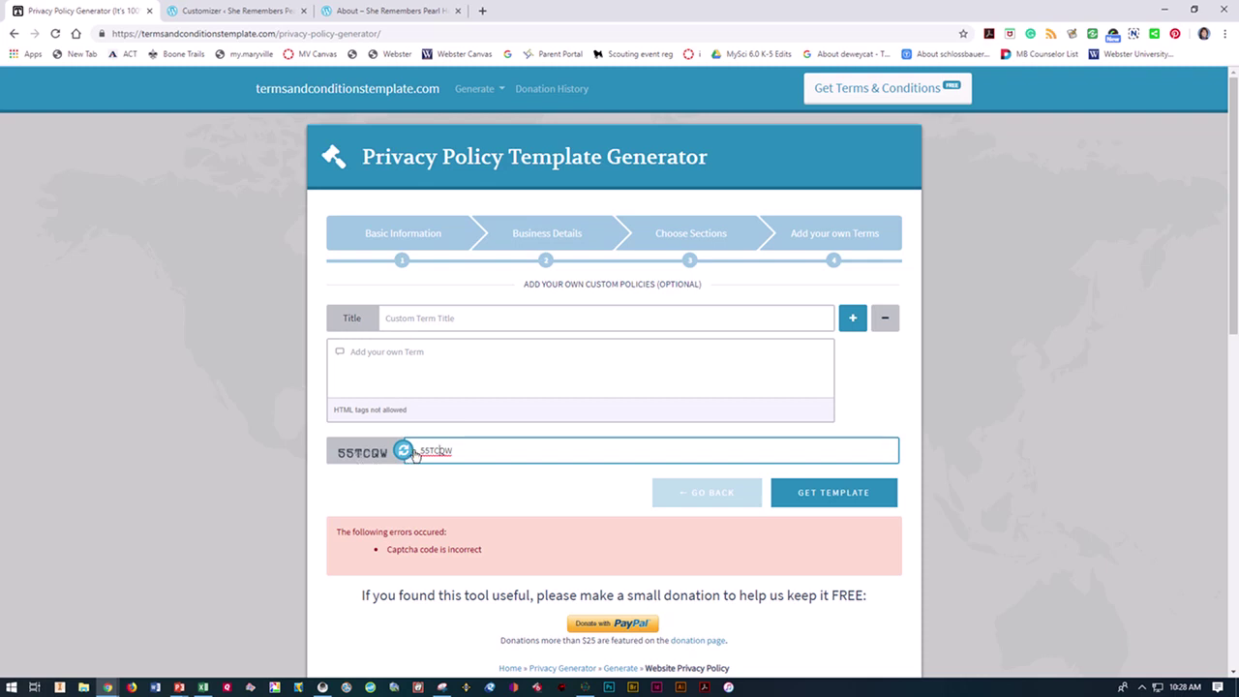
click(829, 499)
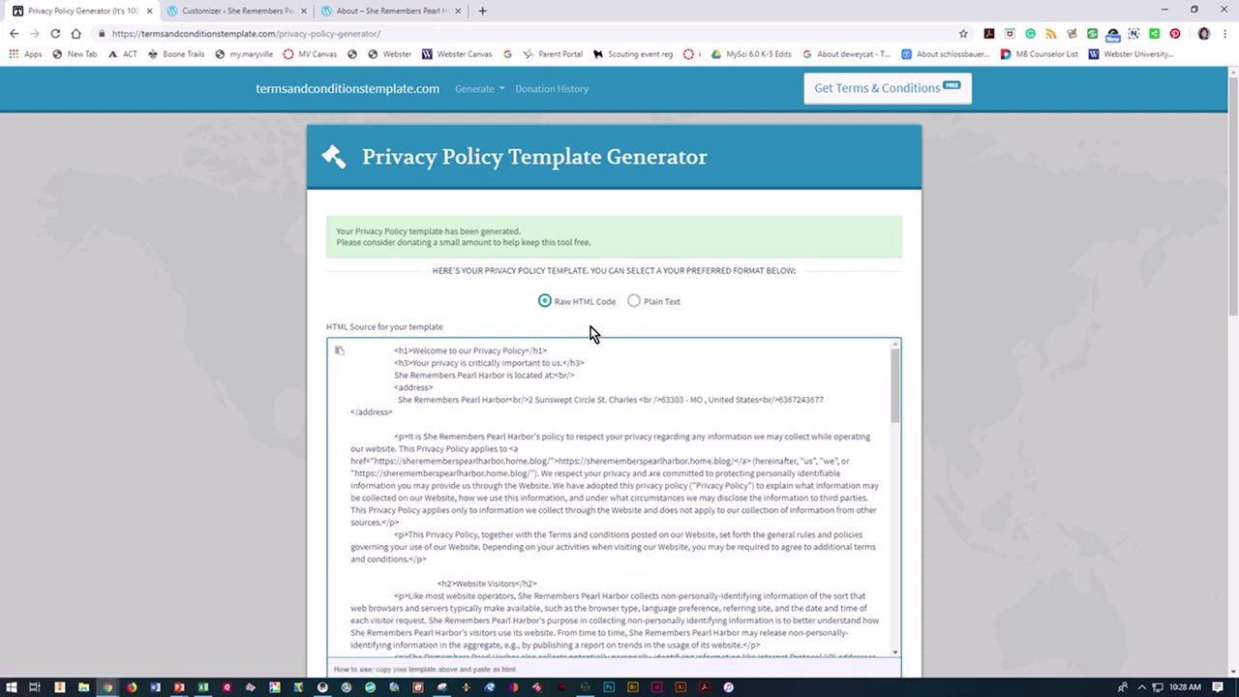
Step: Show the generated policy as Plain Text and select all of its text to copy
click(633, 301)
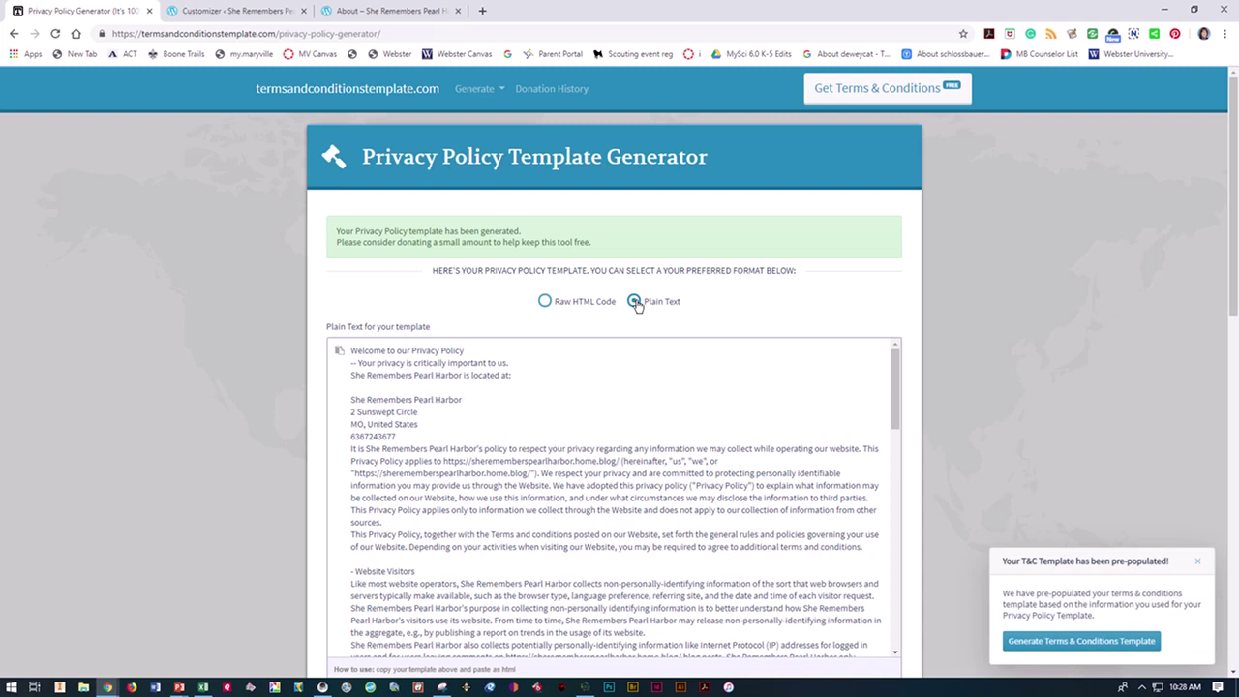
click(551, 476)
key(ctrl+a)
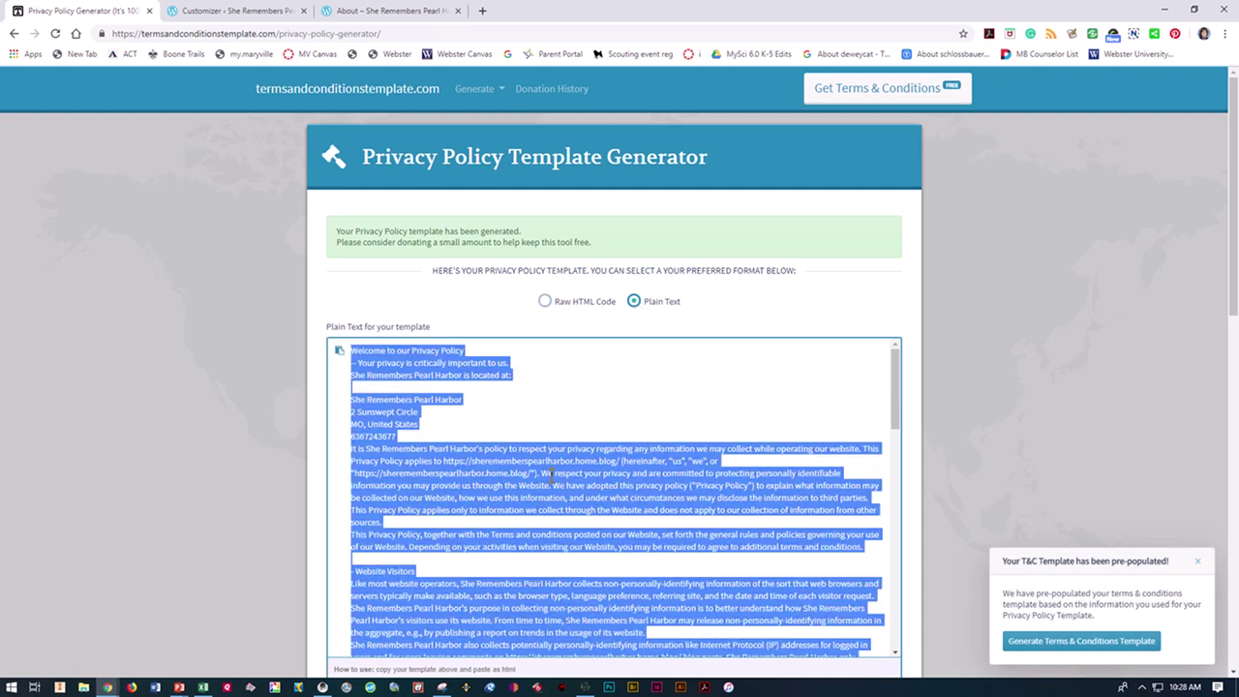
click(550, 475)
key(ctrl+a)
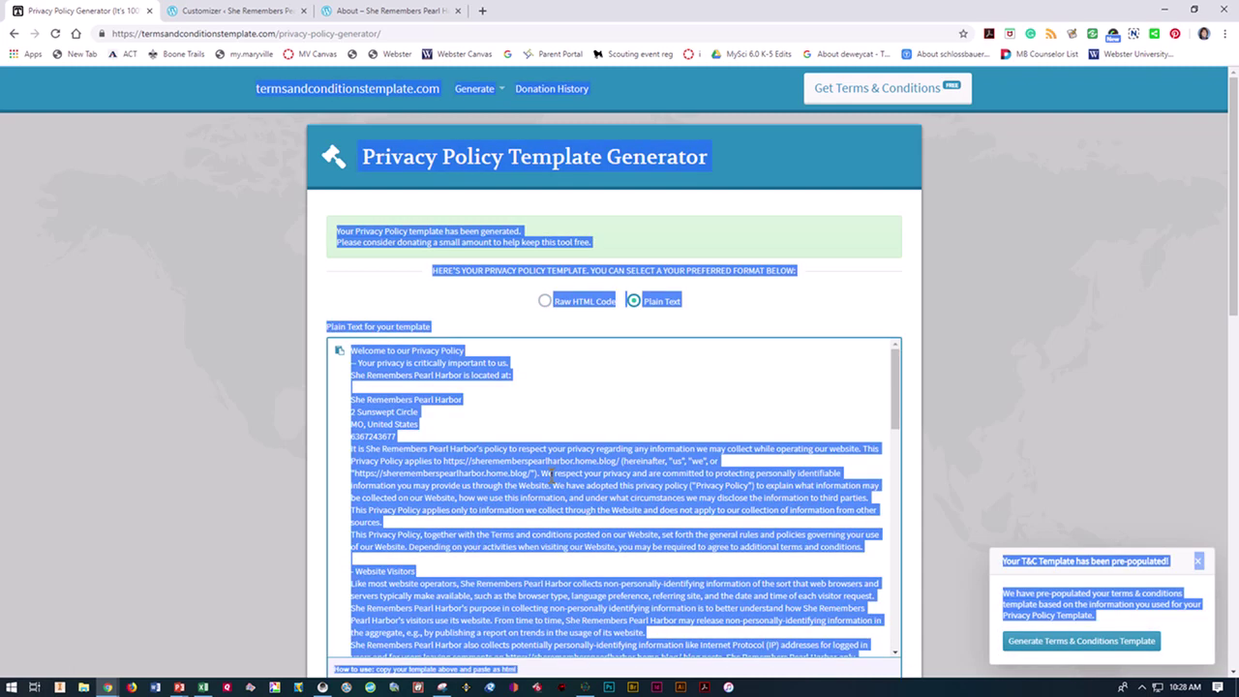
click(473, 415)
key(ctrl+a)
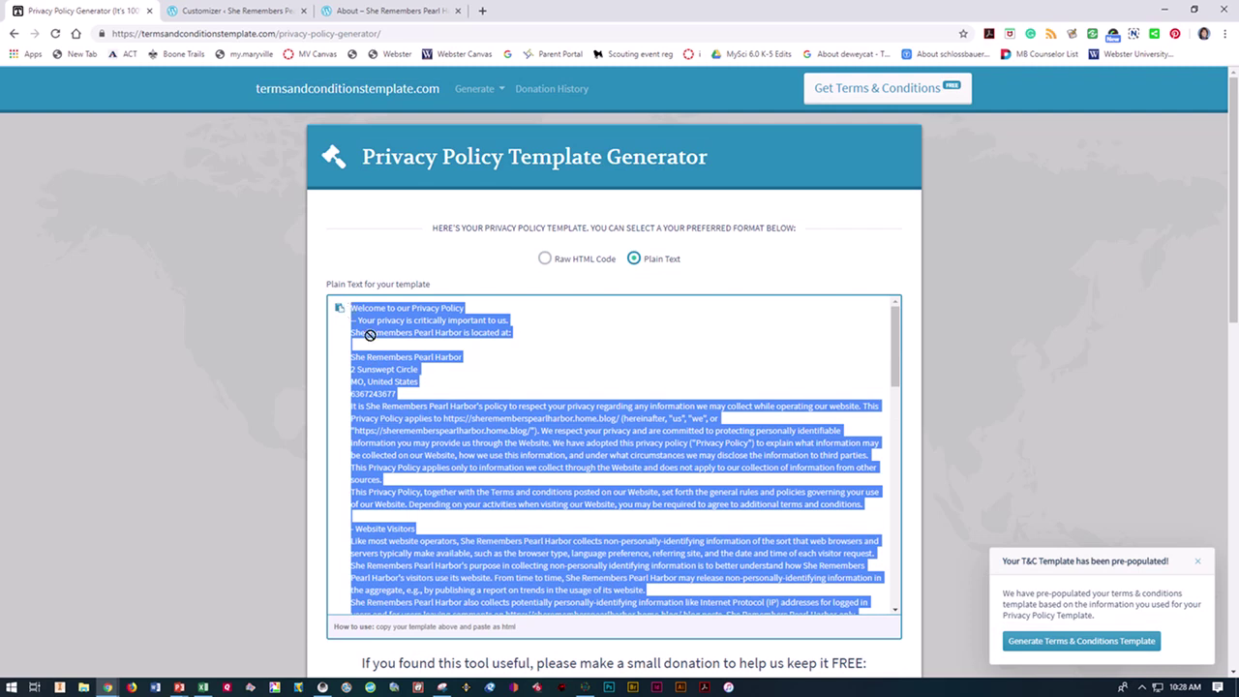
click(484, 556)
key(ctrl+a)
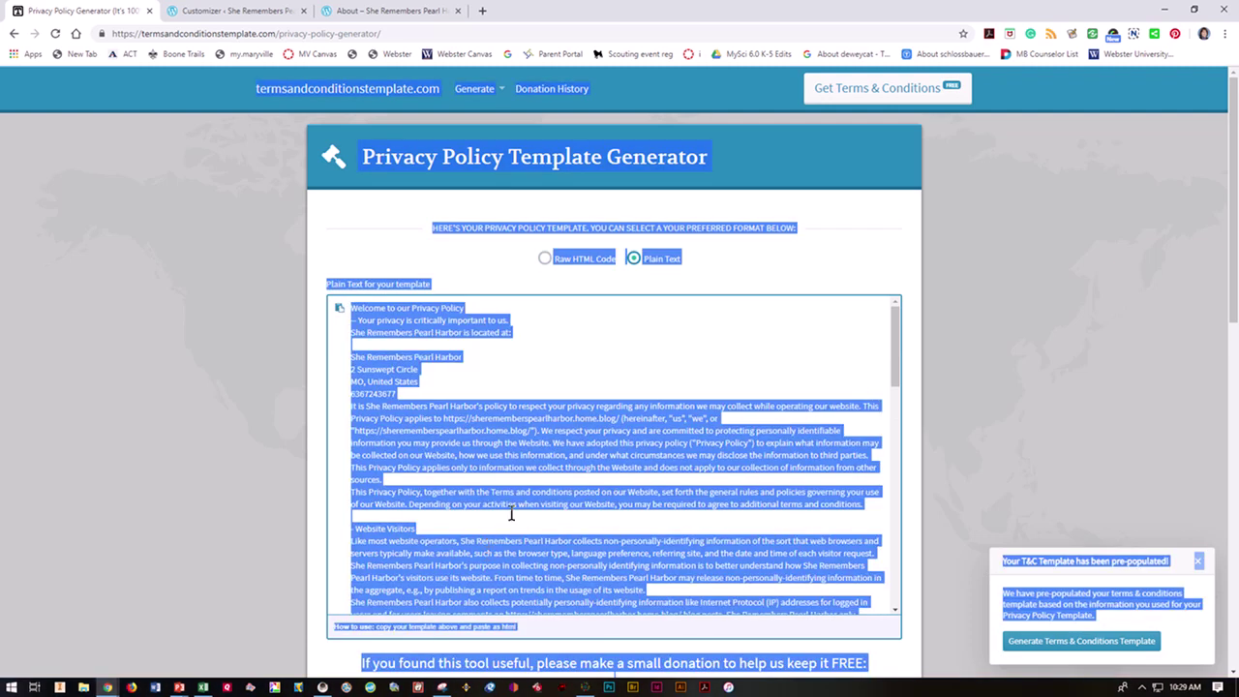
click(464, 455)
key(ctrl+a)
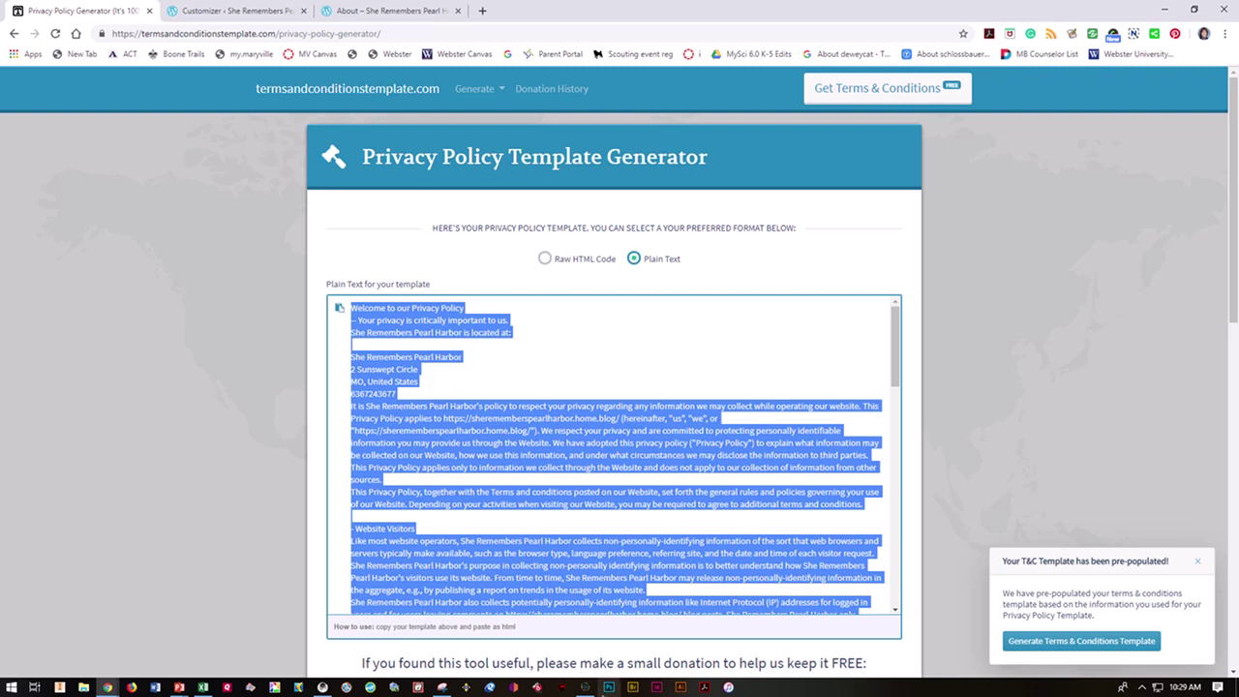
Step: Return to the Privacy Policy page editor and paste in the copied policy text
click(263, 11)
scroll(308, 267, up, 3)
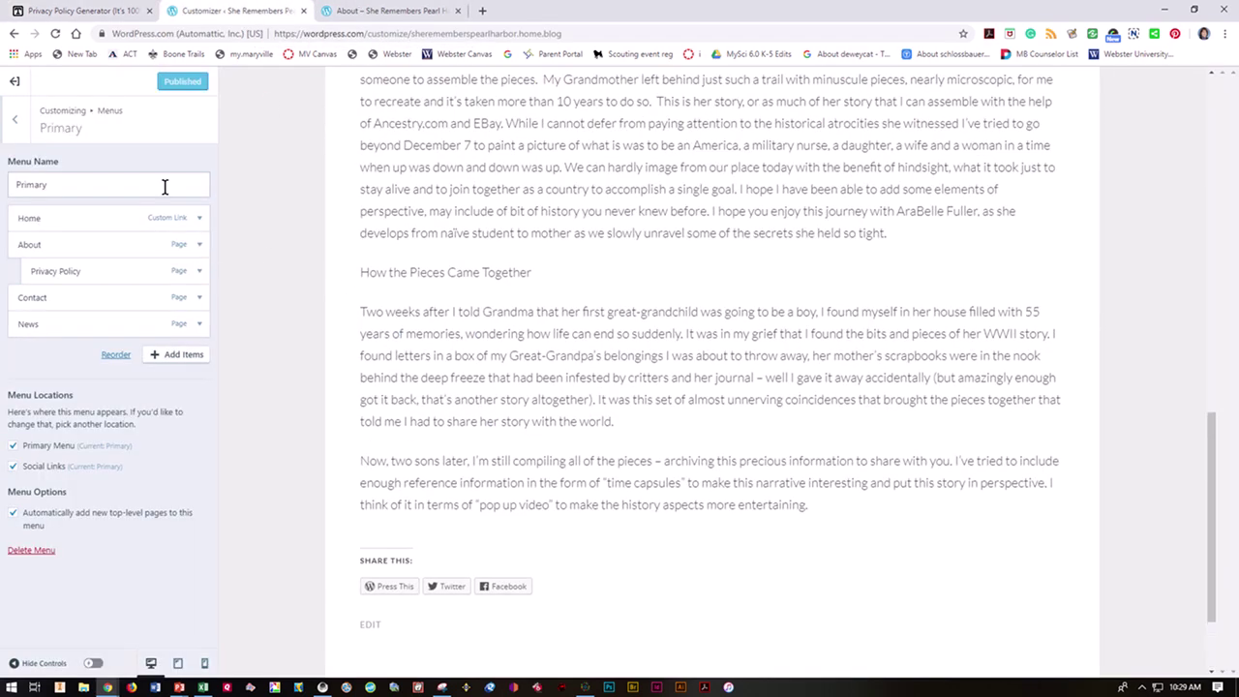
click(16, 124)
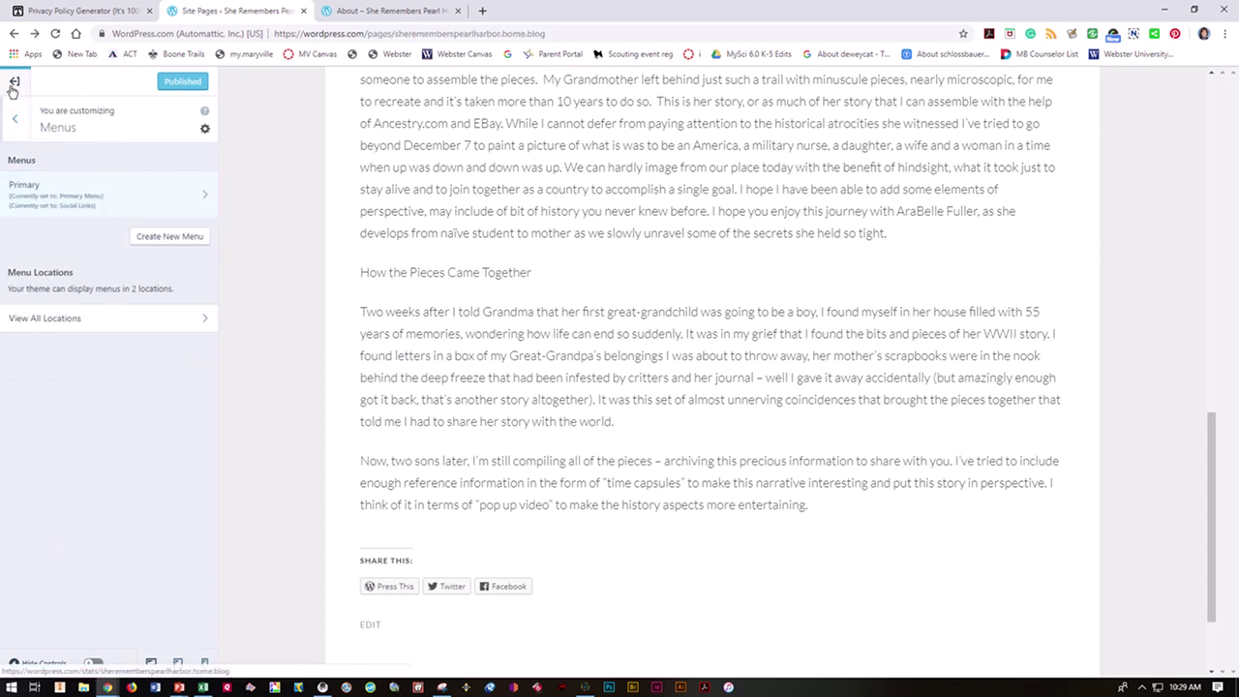
click(15, 83)
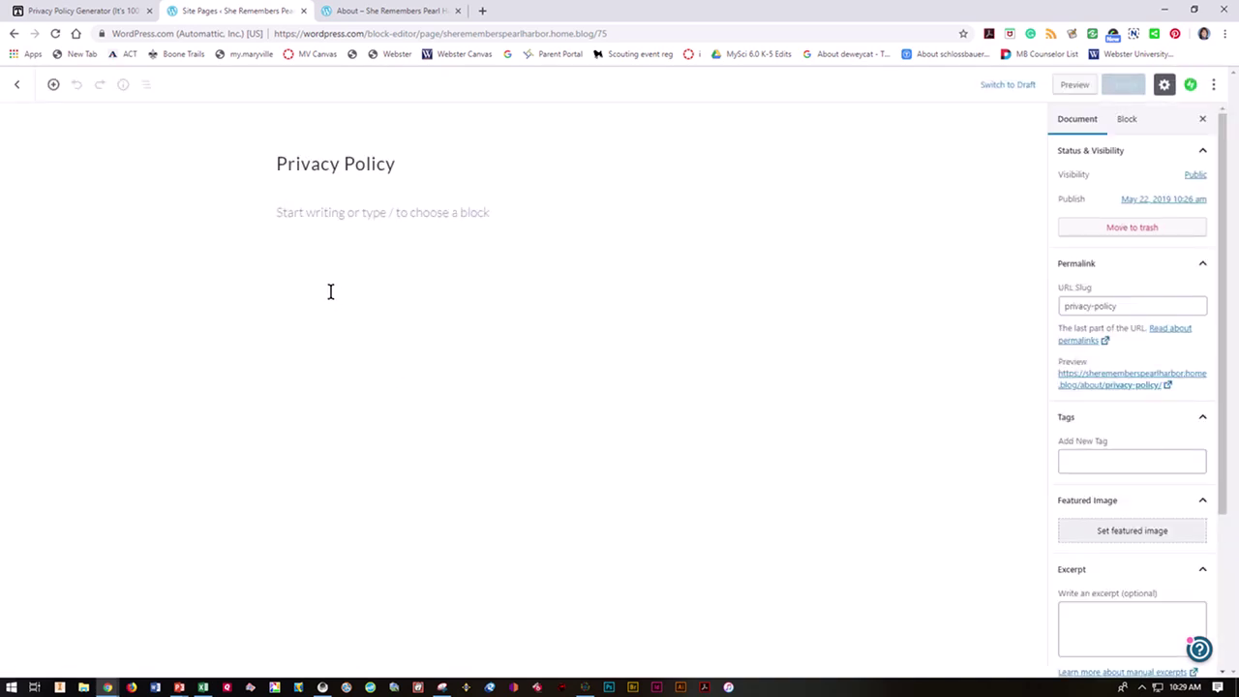
click(326, 281)
key(ctrl+v)
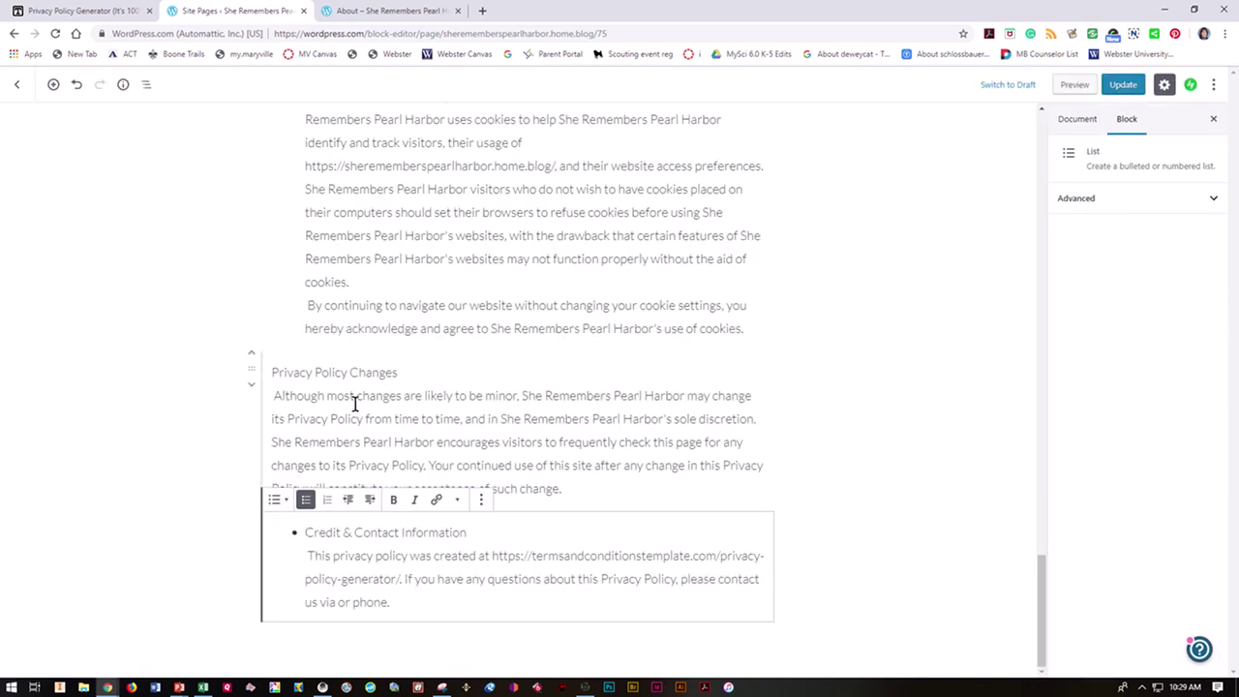
Step: Delete the street address line and phone number from the policy and update the page
scroll(415, 418, up, 15)
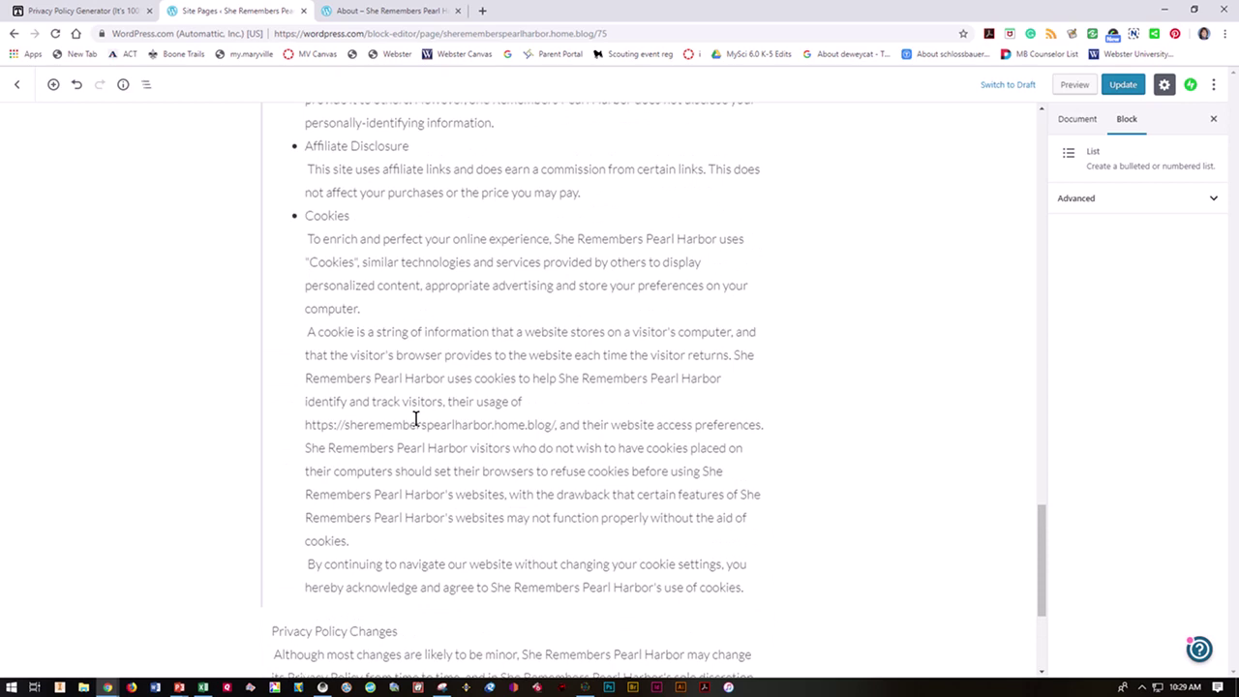
scroll(415, 388, up, 15)
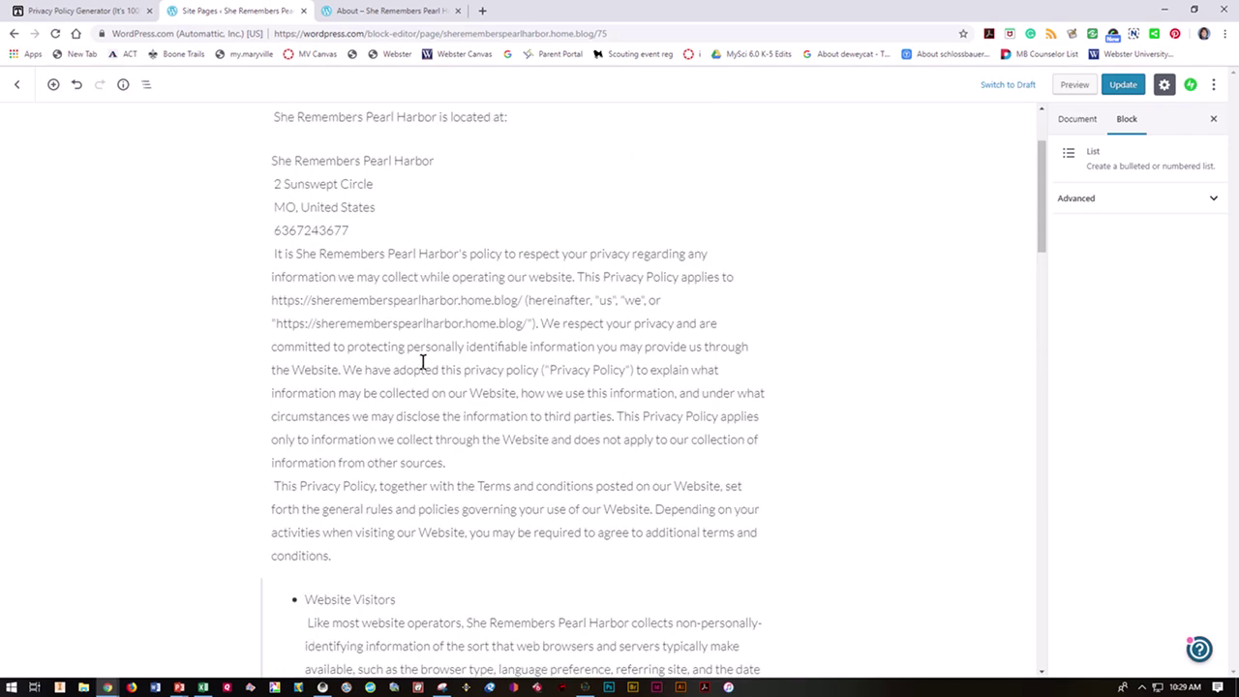
drag(378, 329, 261, 323)
key(BackSpace)
key(BackSpace)
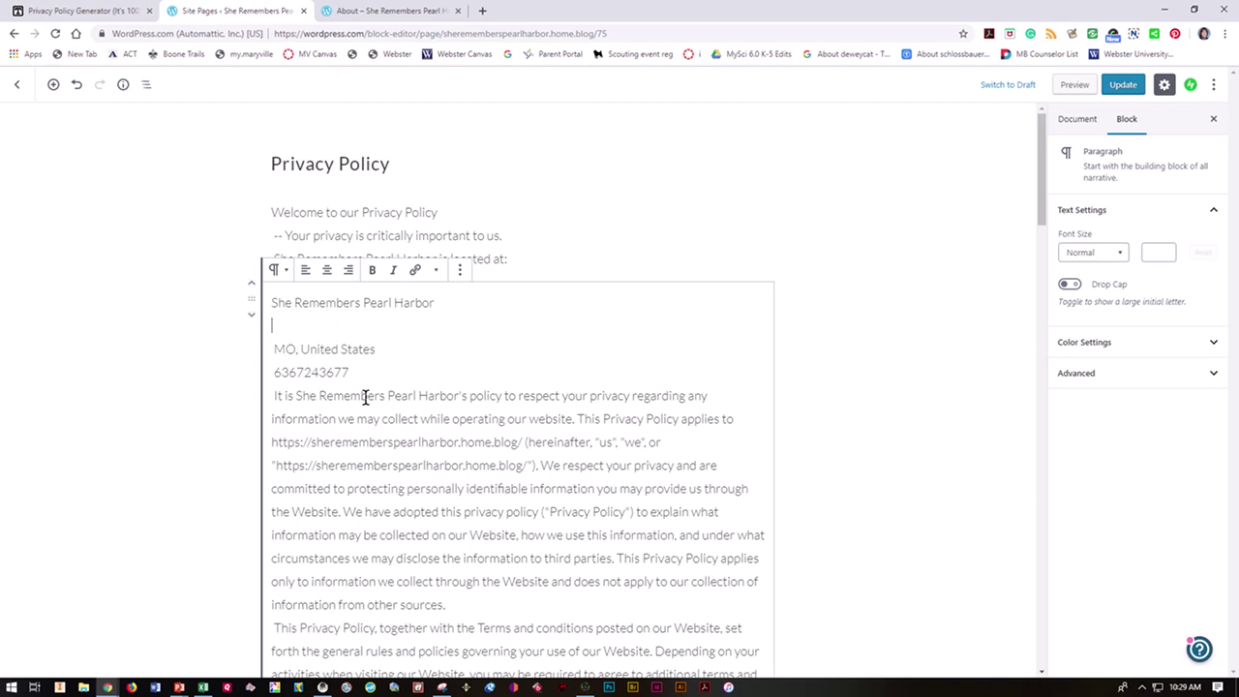
drag(351, 349, 265, 346)
key(BackSpace)
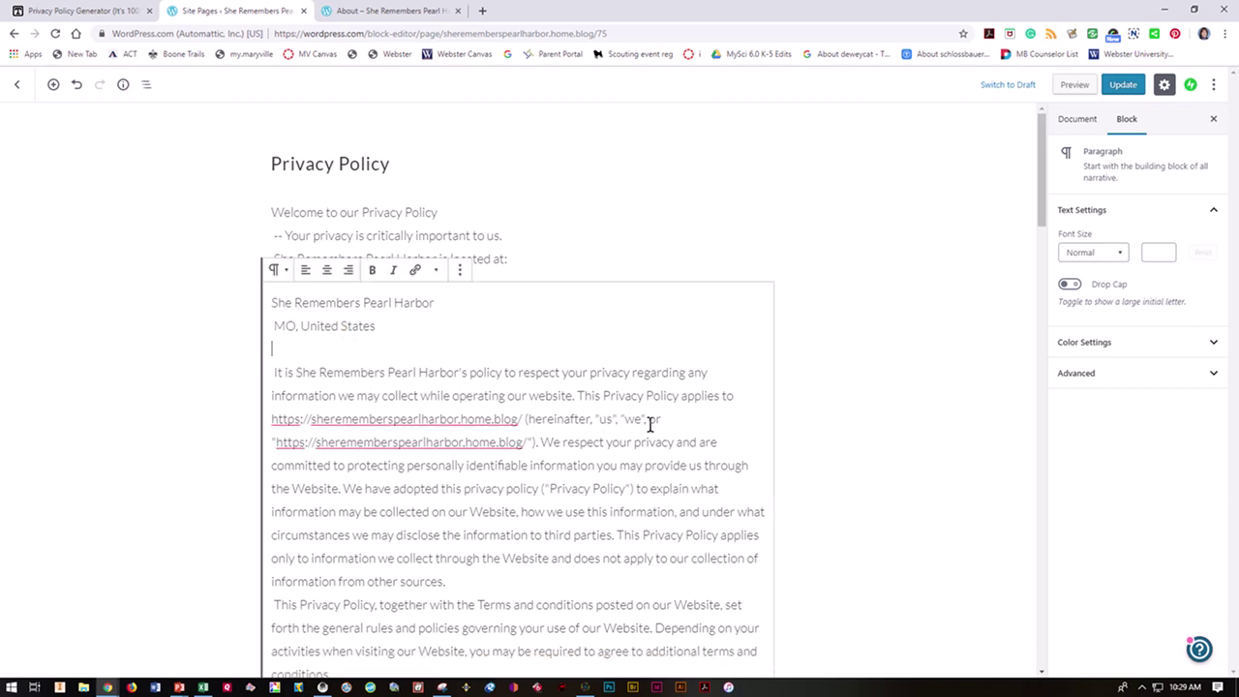
click(1123, 86)
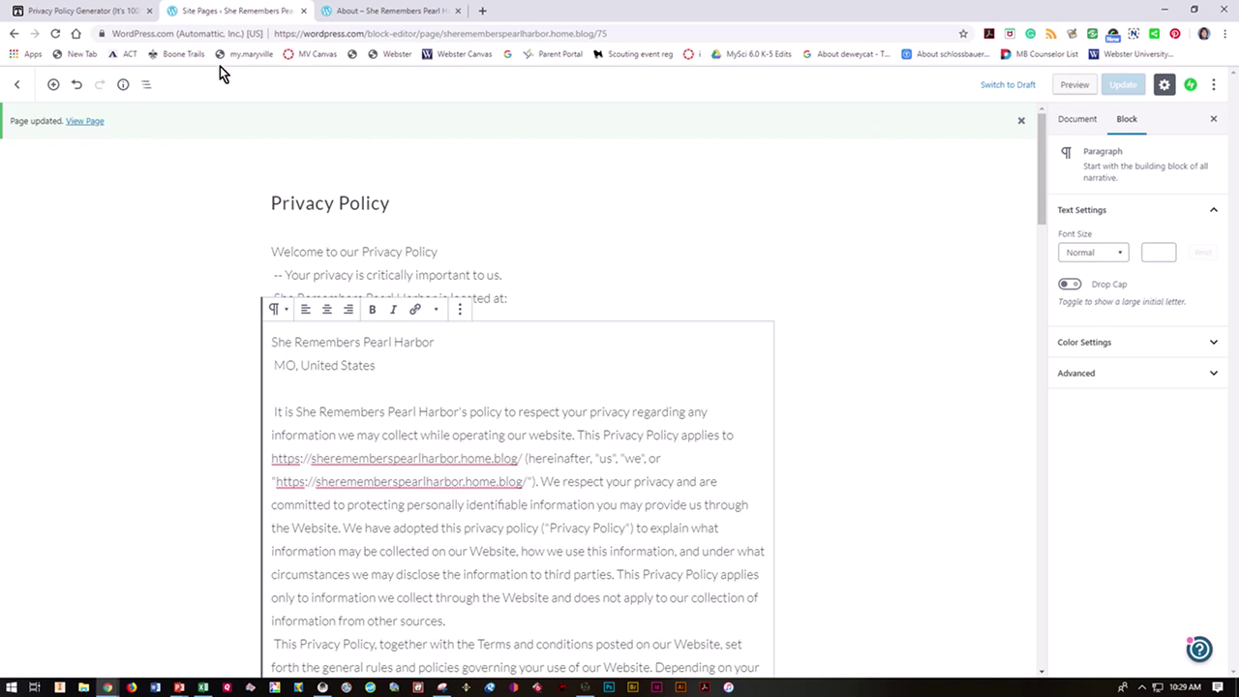
Step: Open Privacy Policy from the About menu on the live site and scroll through the policy
click(365, 14)
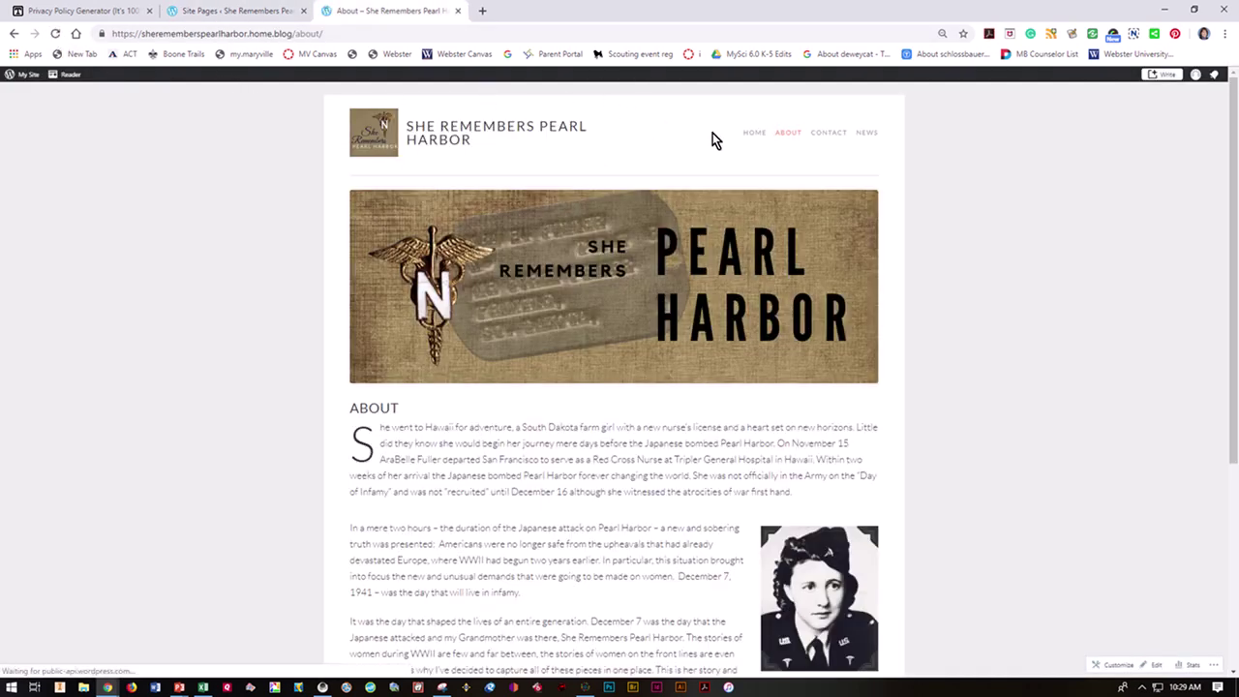
mouse_move(785, 138)
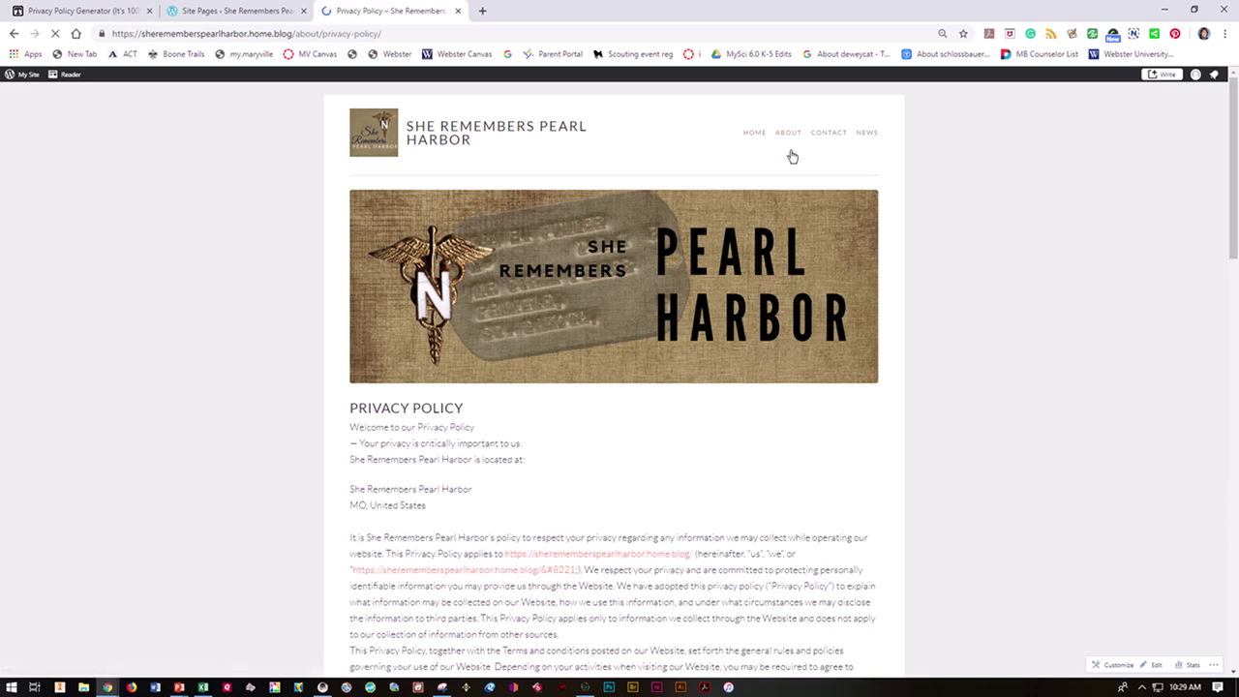
scroll(662, 440, down, 3)
scroll(661, 429, down, 15)
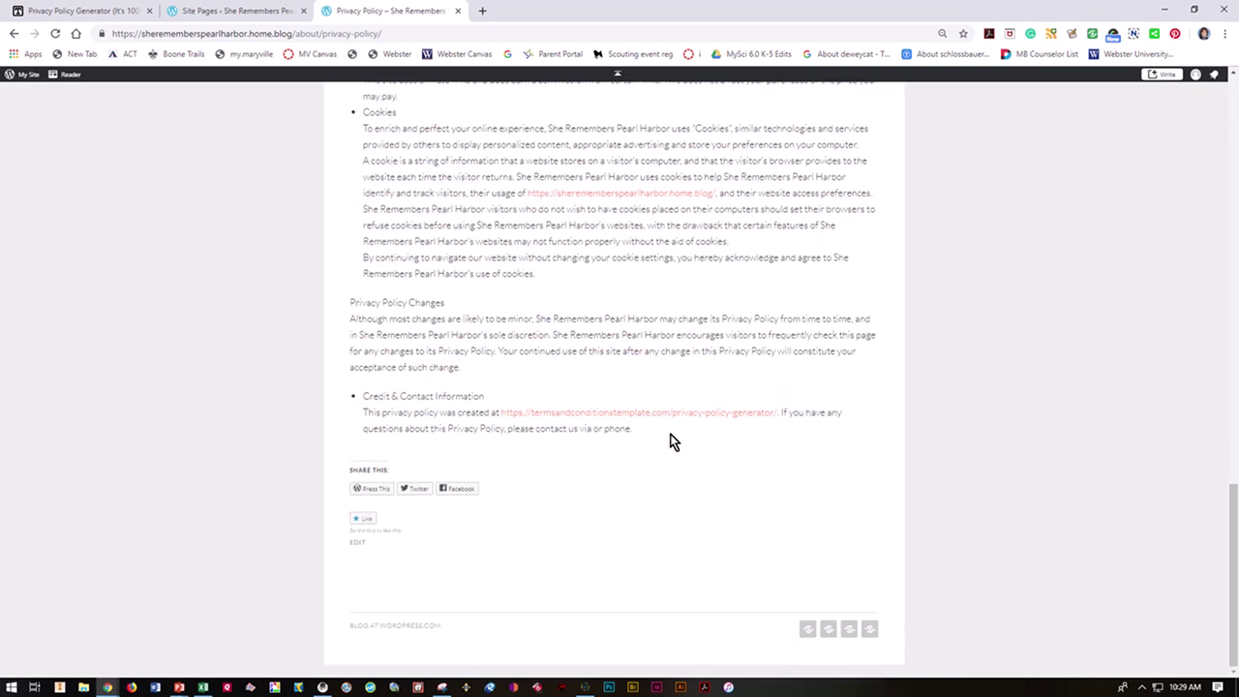
scroll(653, 431, up, 3)
scroll(628, 425, up, 5)
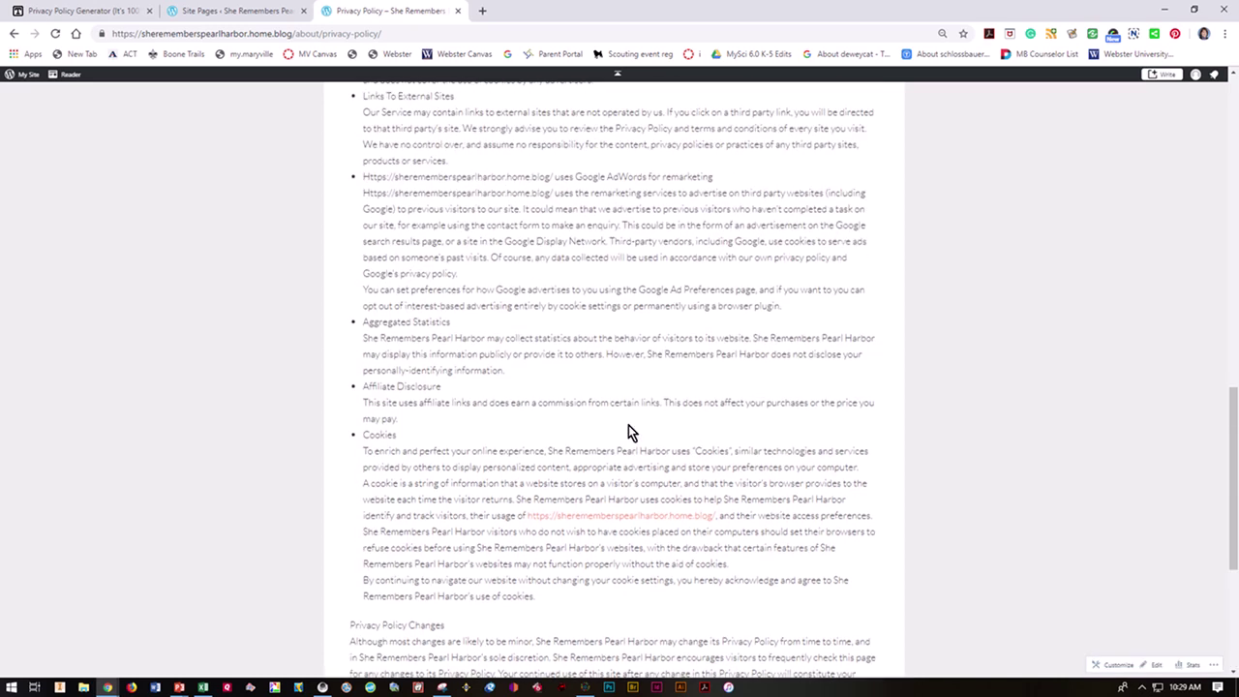
scroll(628, 426, down, 8)
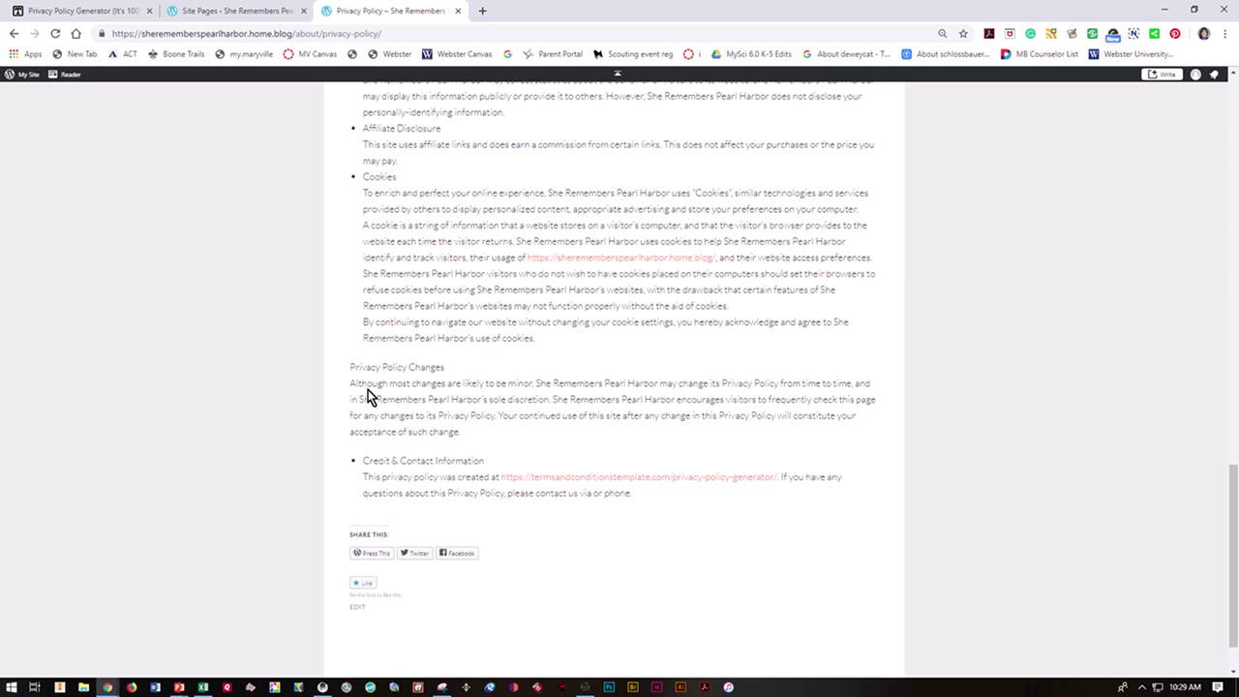
Step: Back in the page editor, select the Privacy Policy Changes paragraph block
click(272, 10)
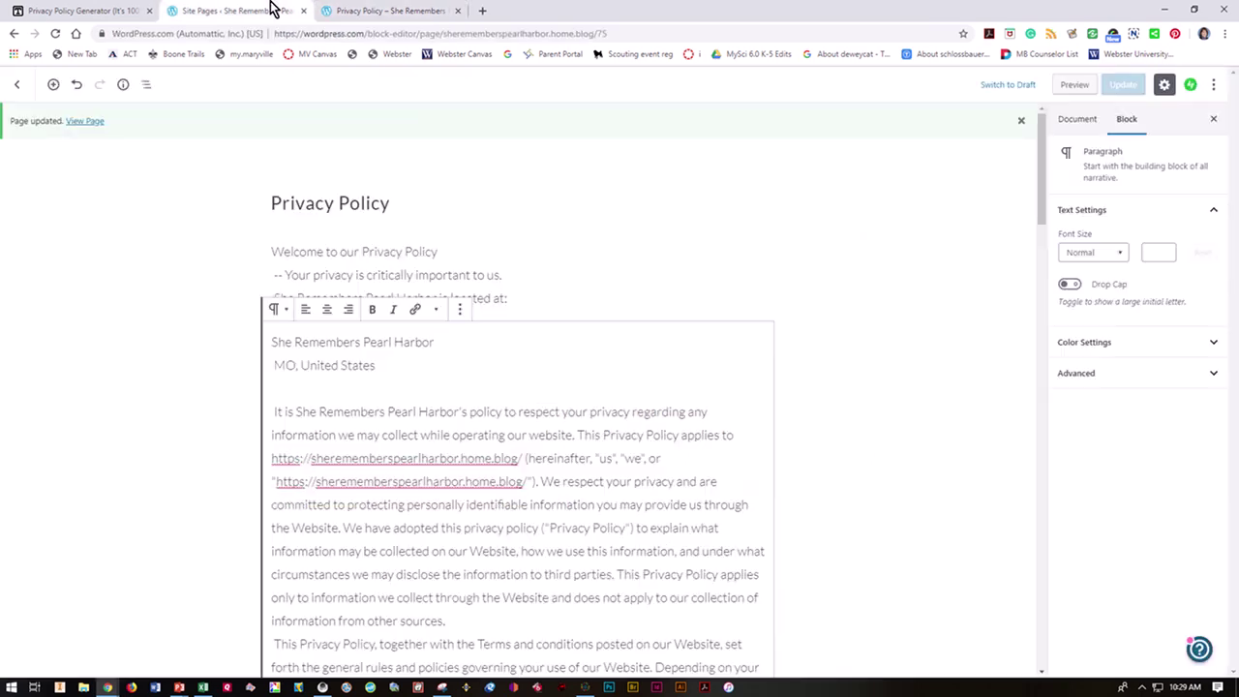
scroll(498, 423, down, 10)
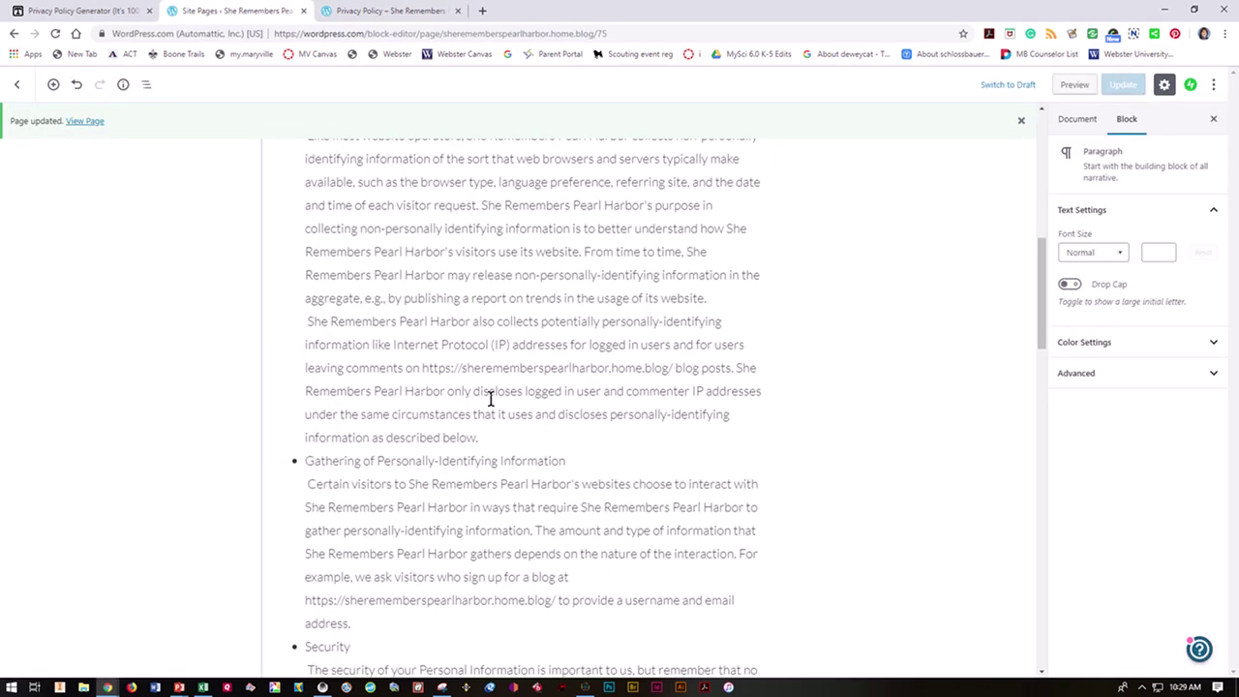
scroll(491, 399, up, 4)
scroll(491, 399, down, 10)
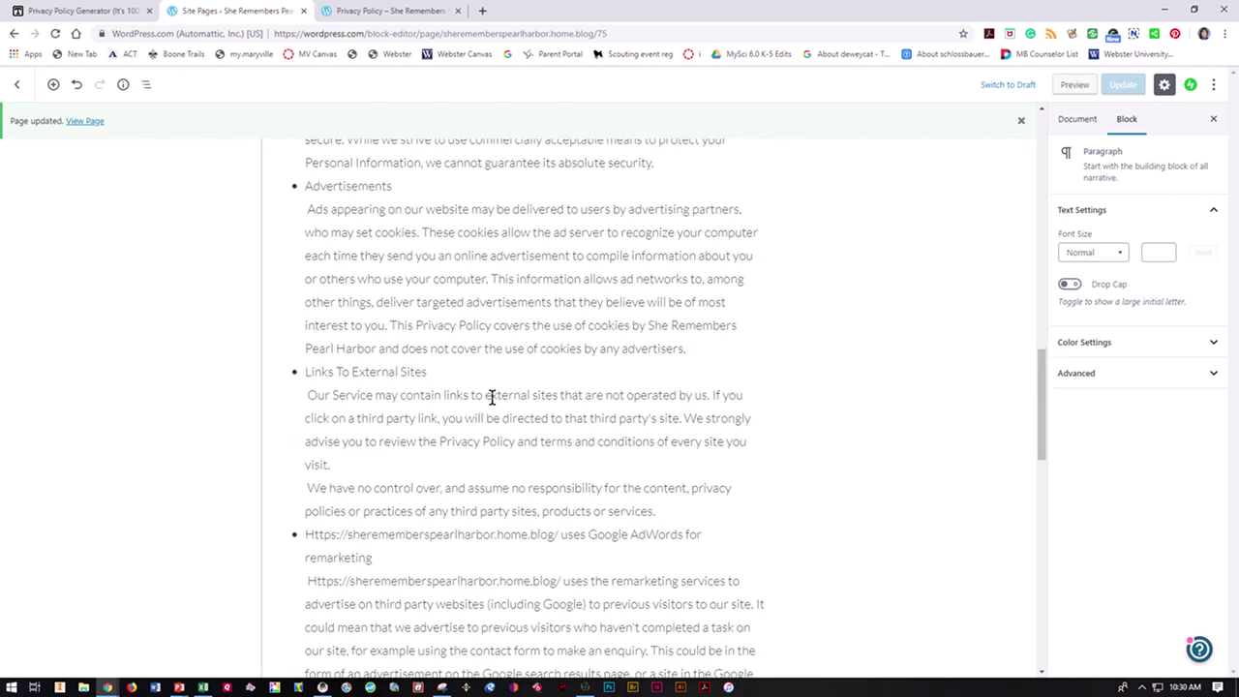
scroll(491, 399, down, 10)
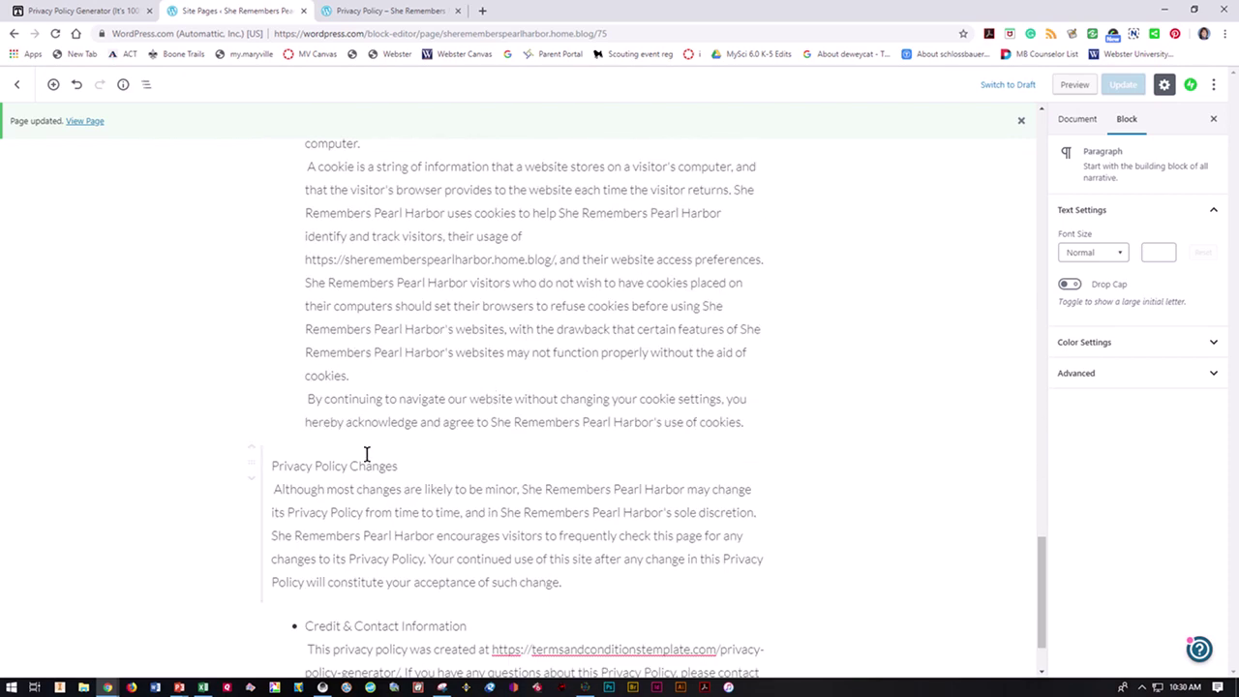
click(278, 467)
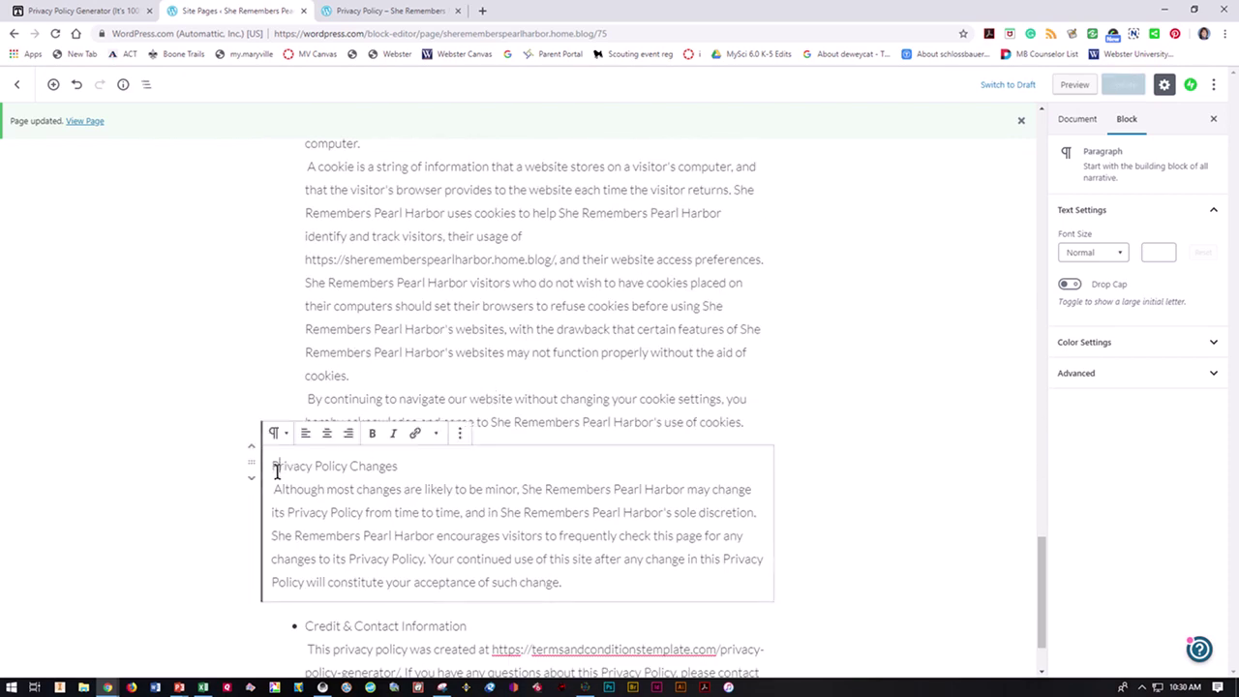
click(441, 436)
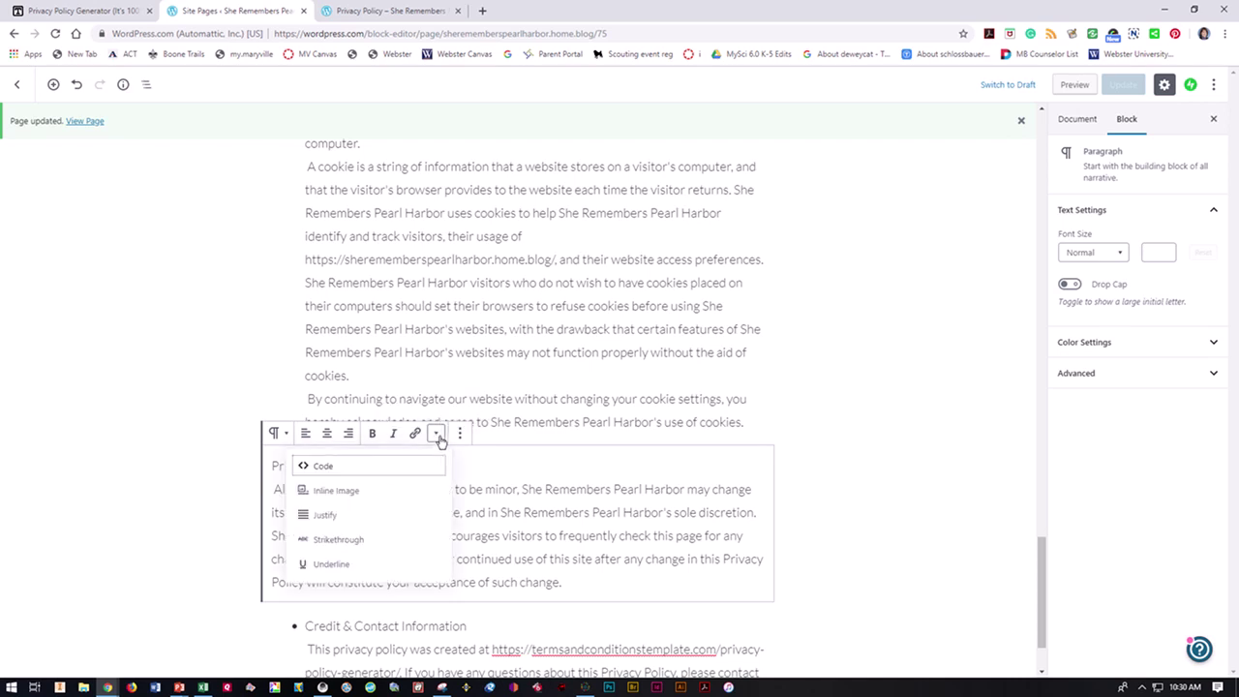
click(437, 437)
click(461, 435)
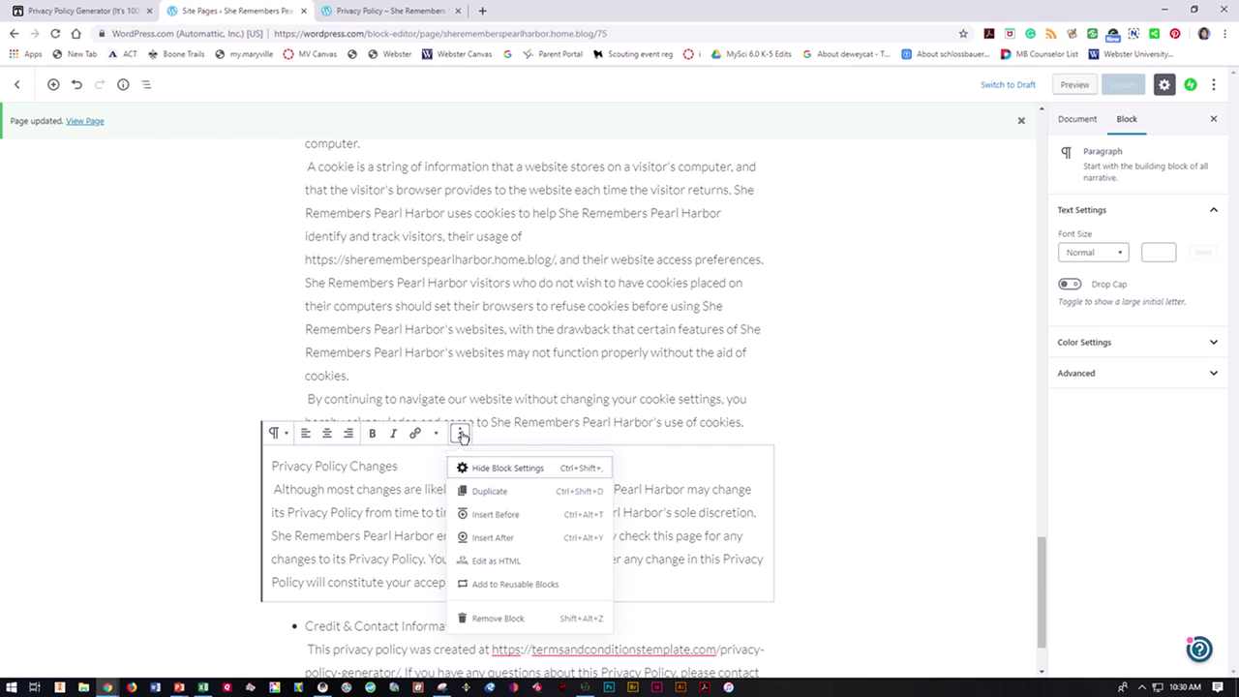
click(460, 435)
Step: Move the Privacy Policy Changes text into a new bullet after Cookies and update the page
click(590, 418)
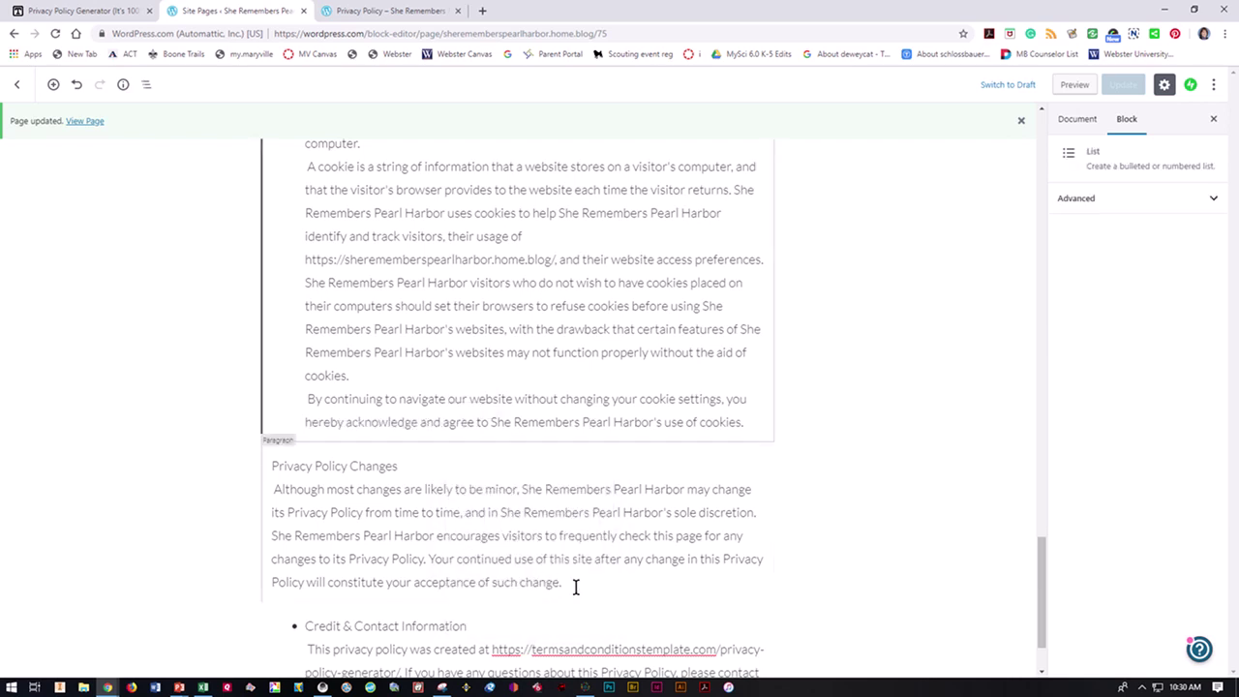
drag(575, 587, 271, 468)
key(ctrl+c)
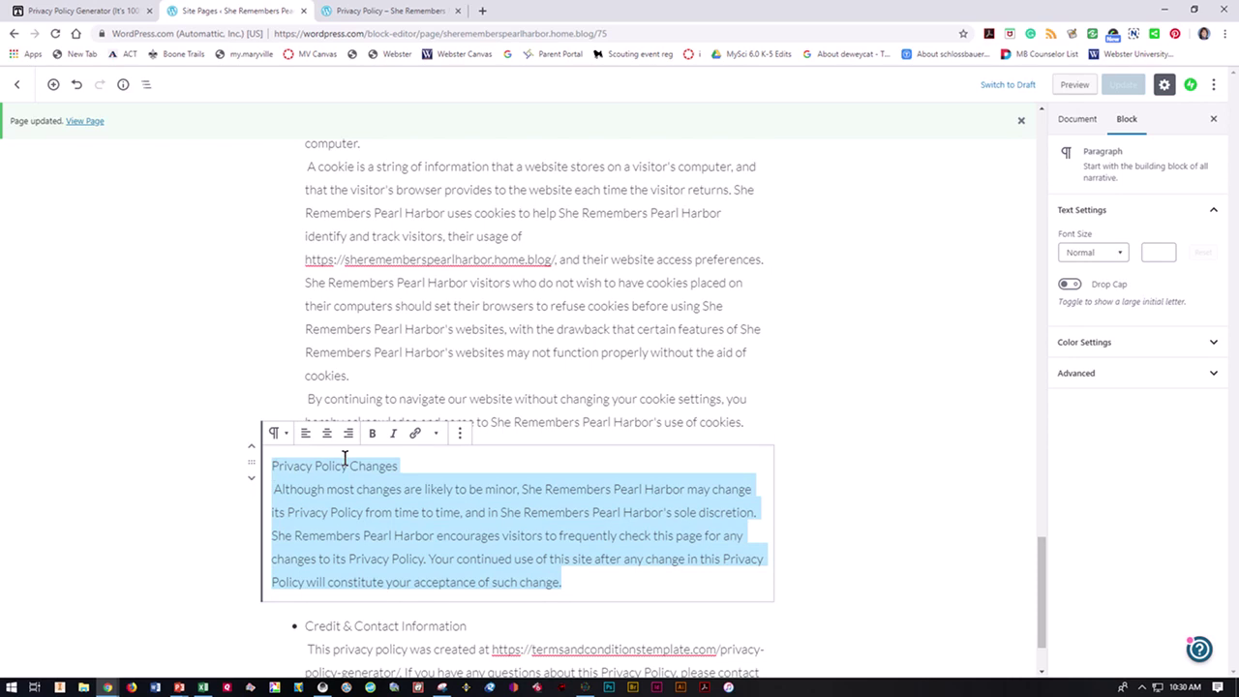
key(BackSpace)
click(733, 444)
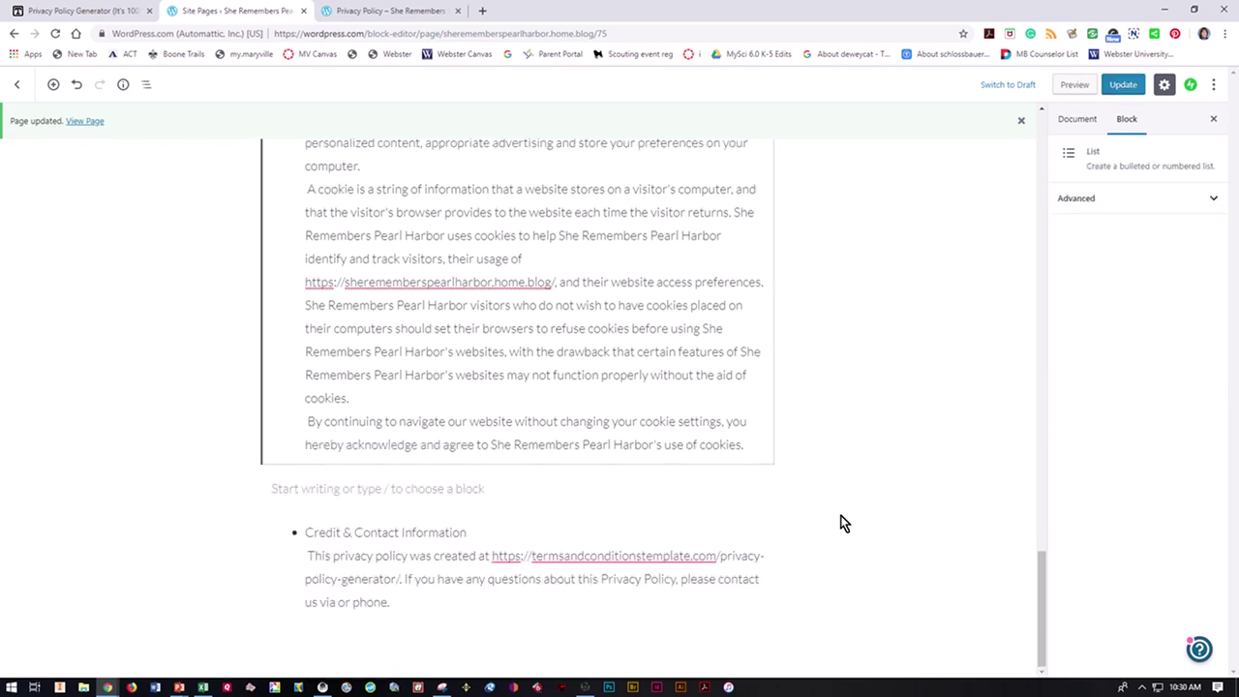
key(Return)
key(ctrl+v)
scroll(661, 583, down, 3)
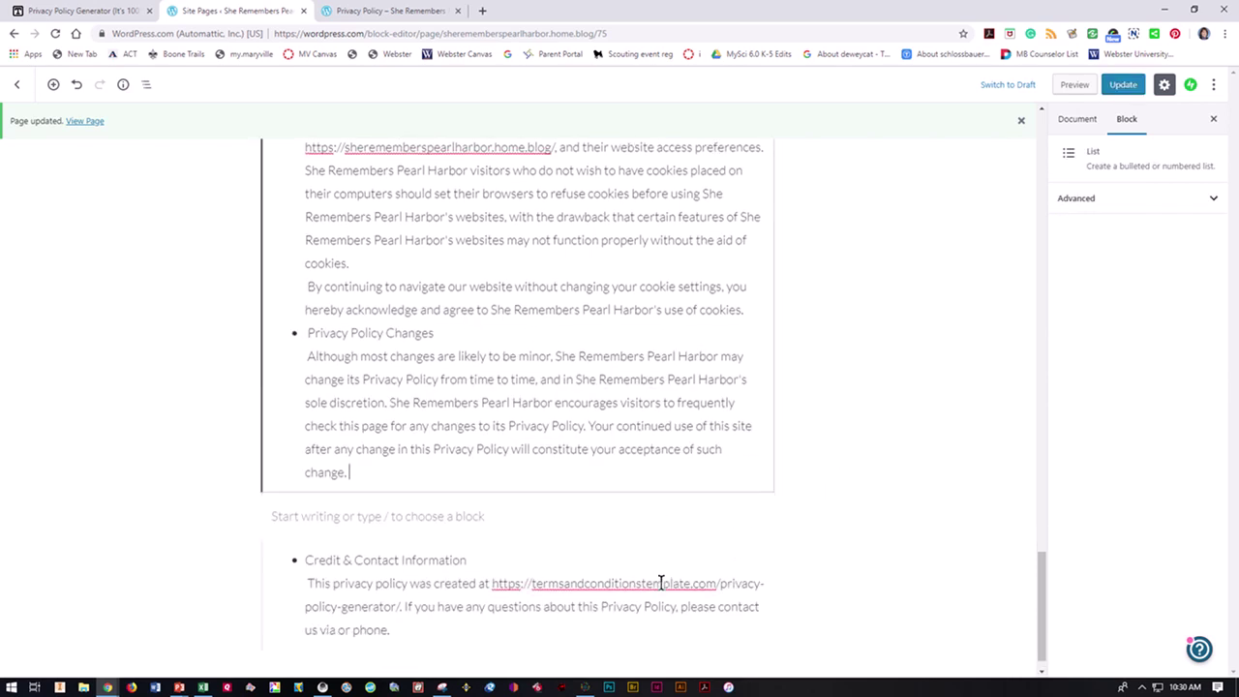
click(1123, 84)
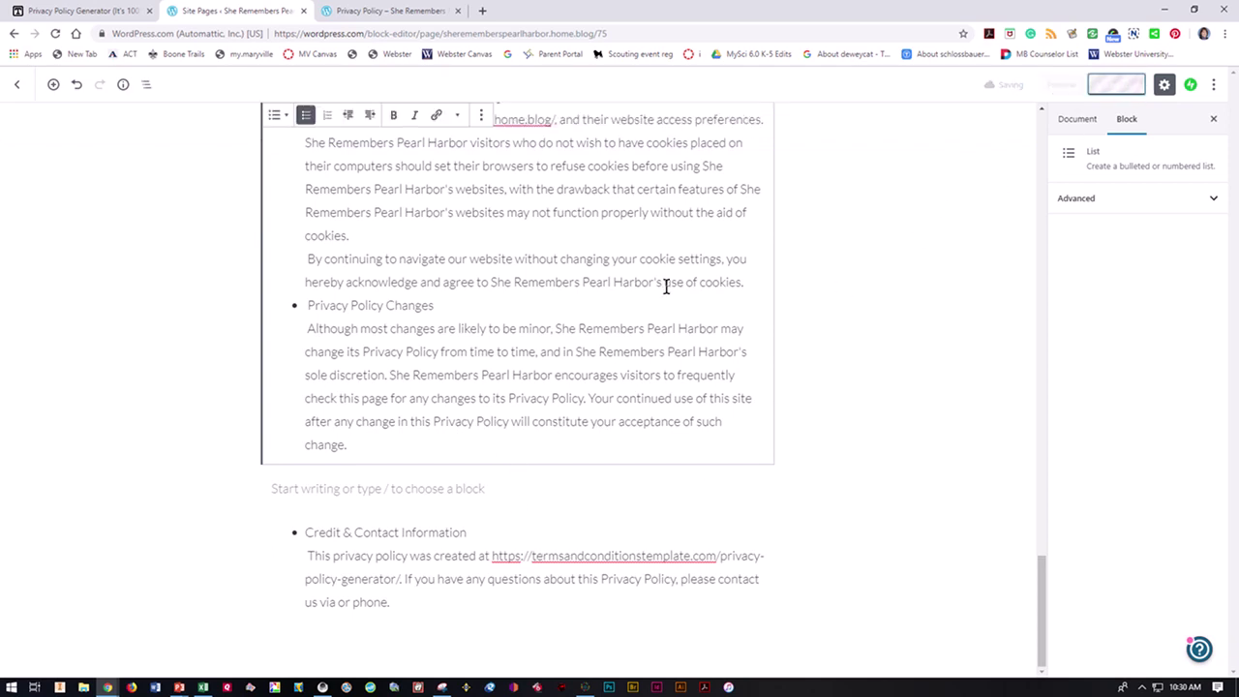
Step: Reload the live Privacy Policy page and scroll back to the top
click(401, 11)
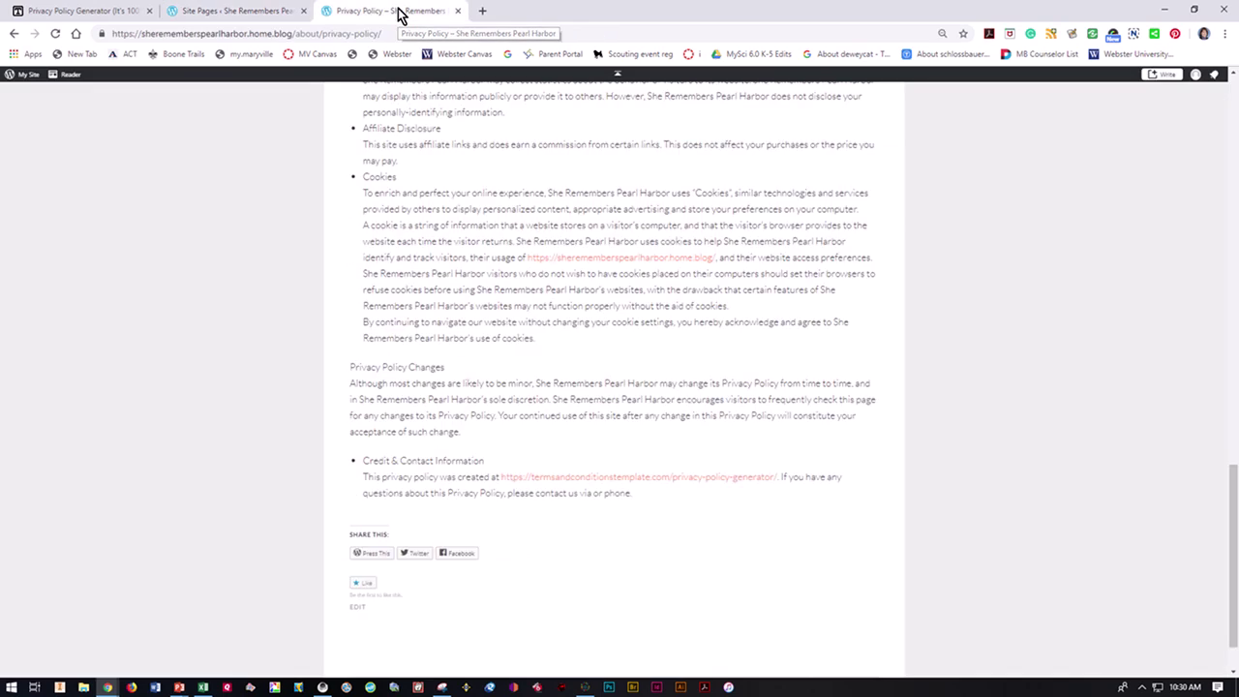
click(54, 33)
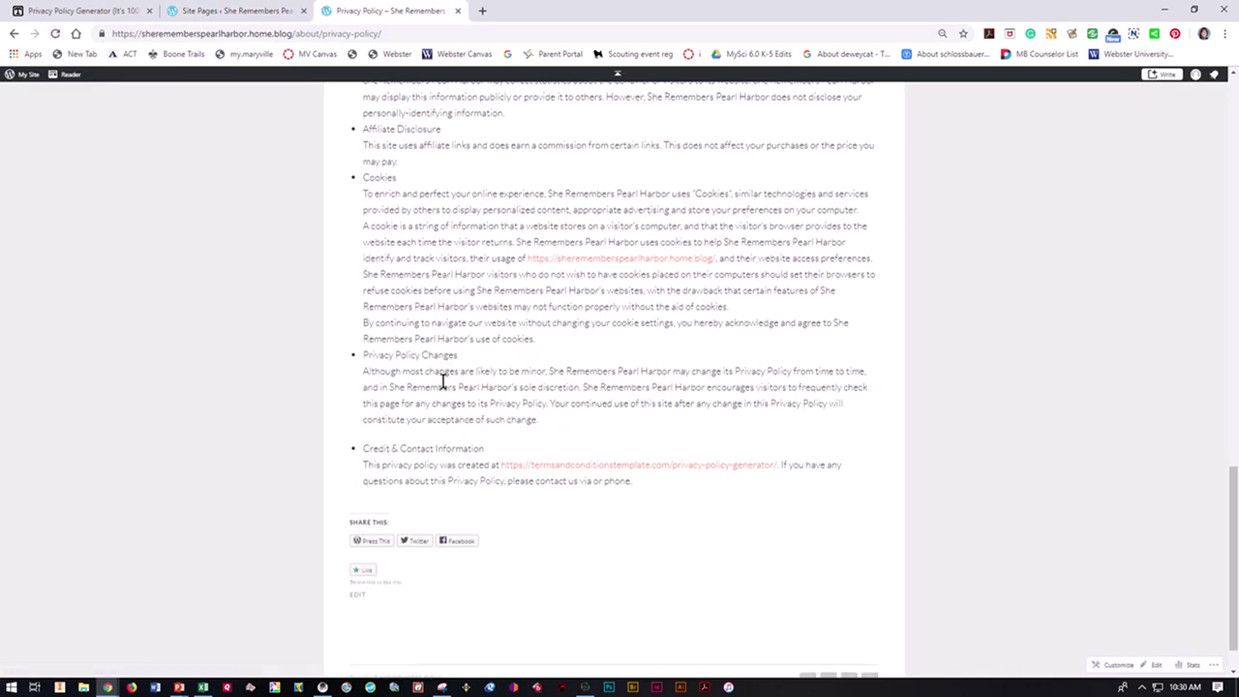
scroll(452, 225, up, 10)
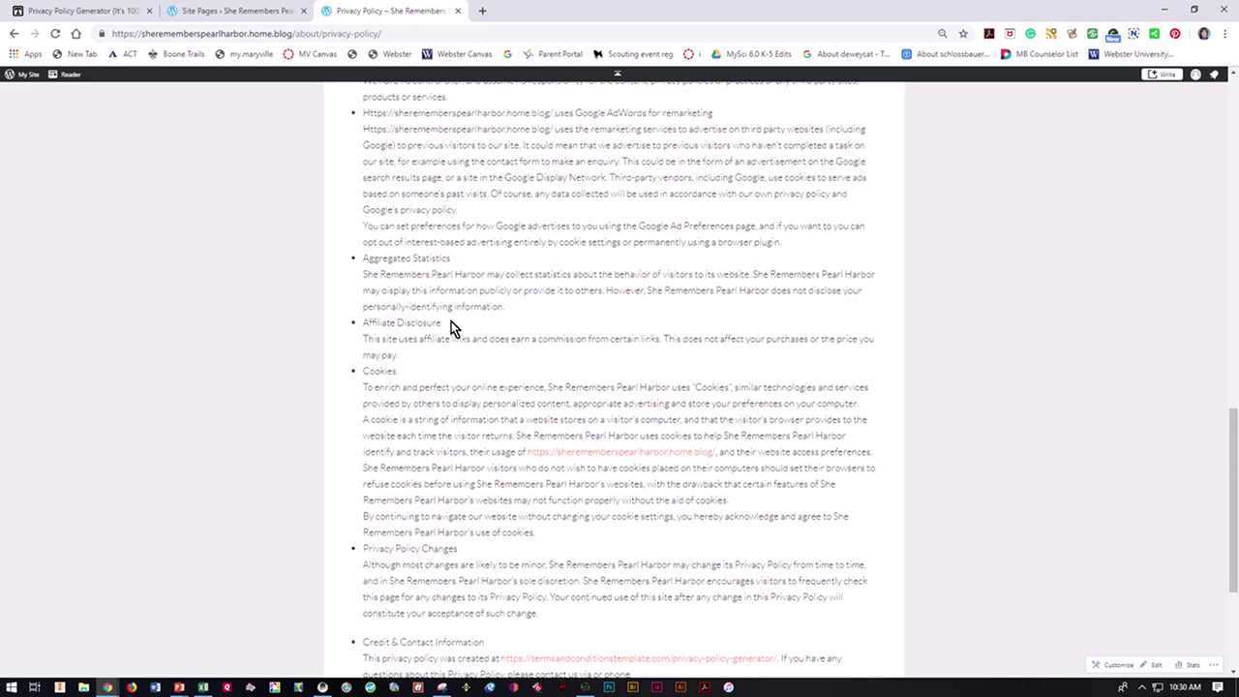
scroll(449, 338, up, 5)
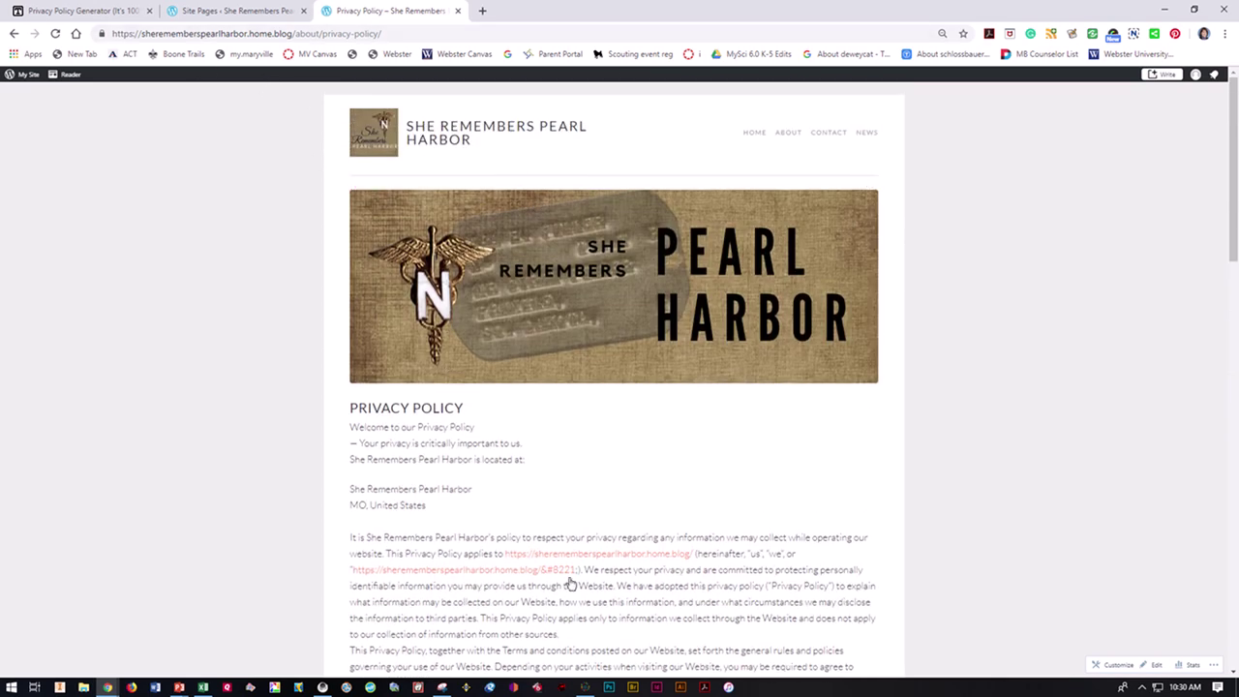
mouse_move(587, 691)
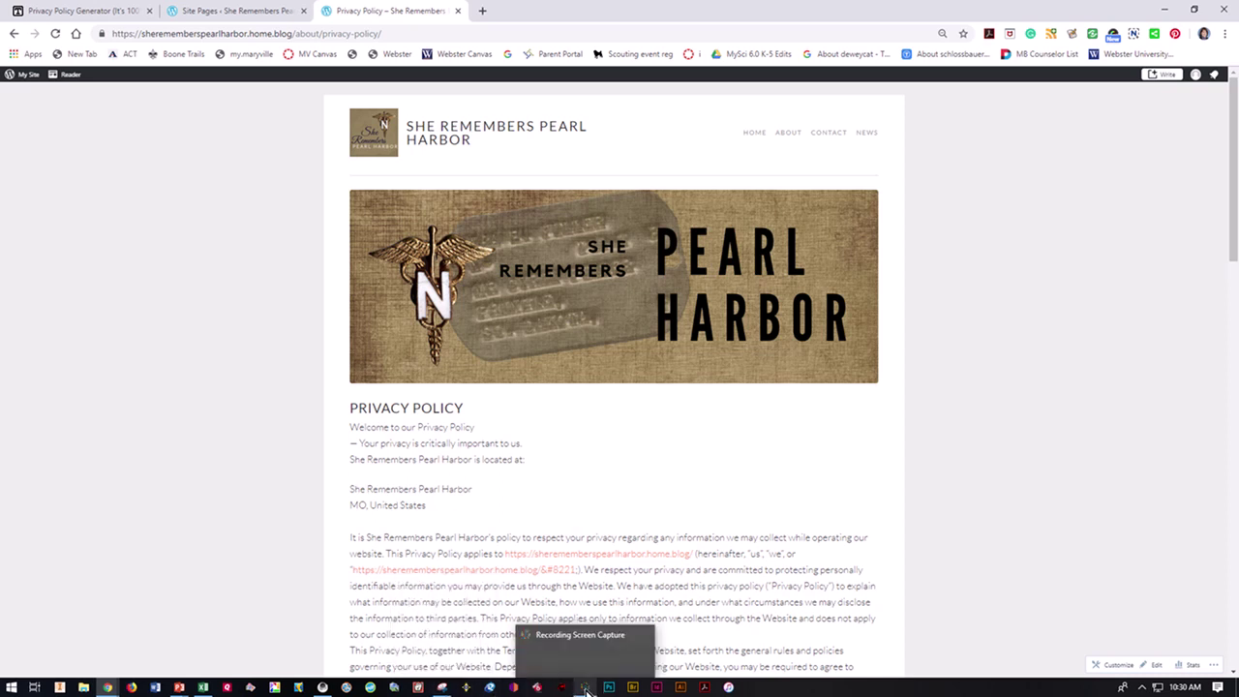